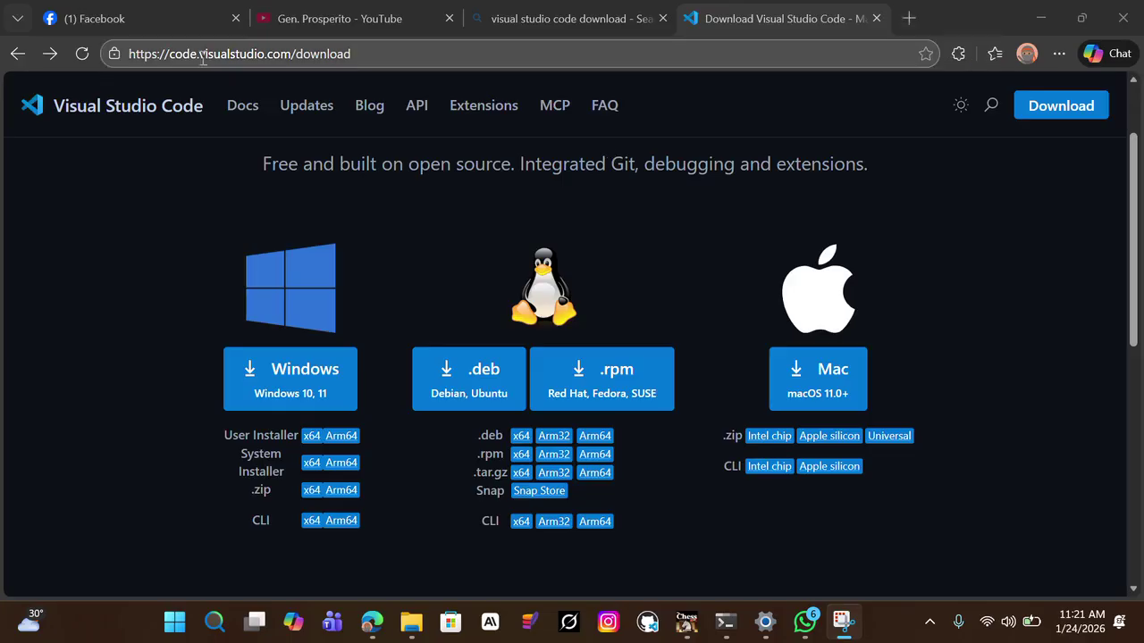
Step: Download the Windows installer from the Visual Studio Code download page
click(129, 53)
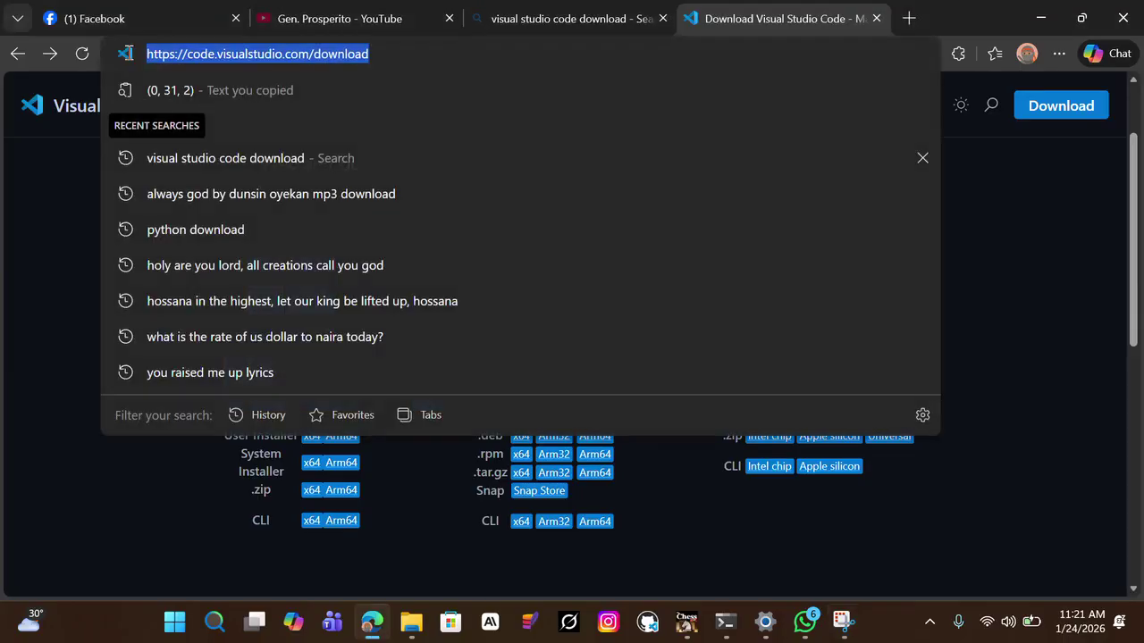
click(389, 55)
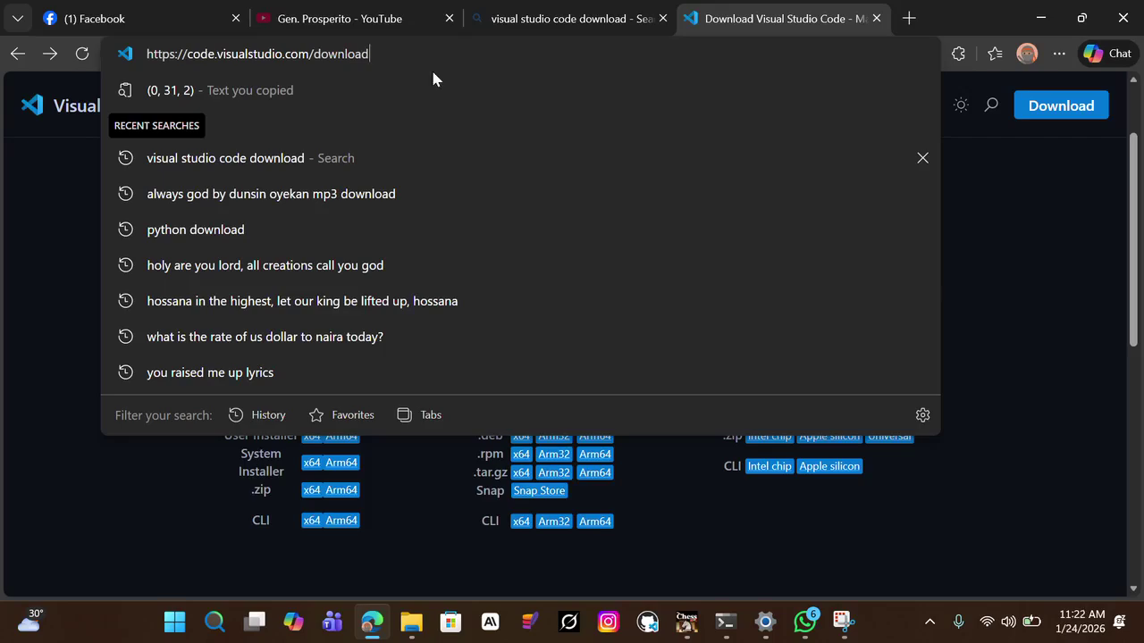
click(1050, 281)
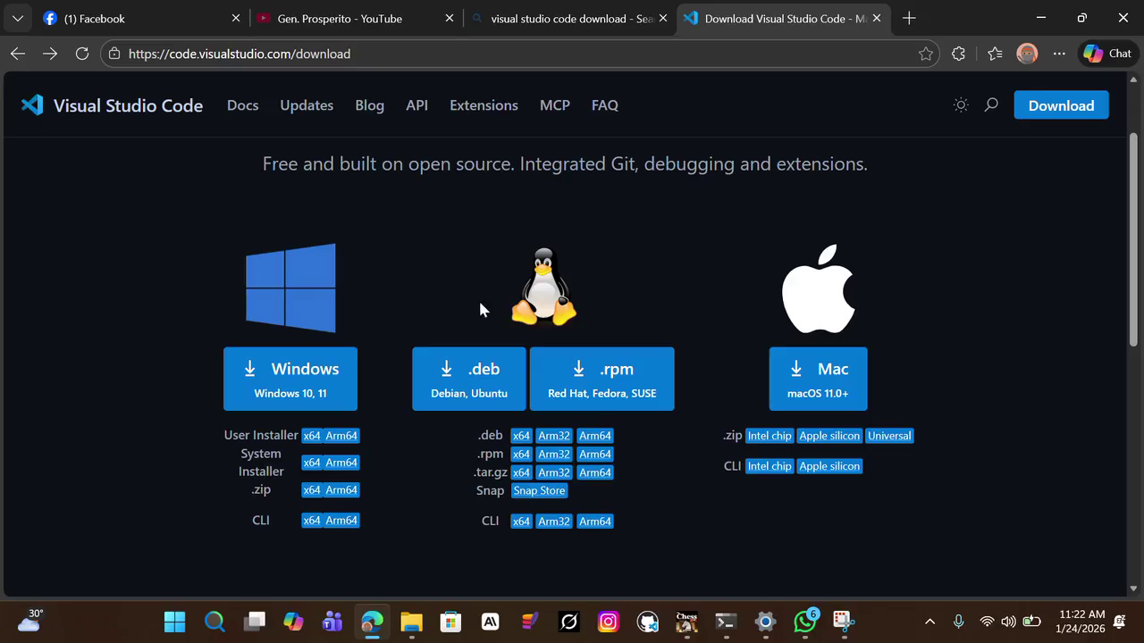
scroll(735, 247, down, 1)
scroll(735, 247, down, 6)
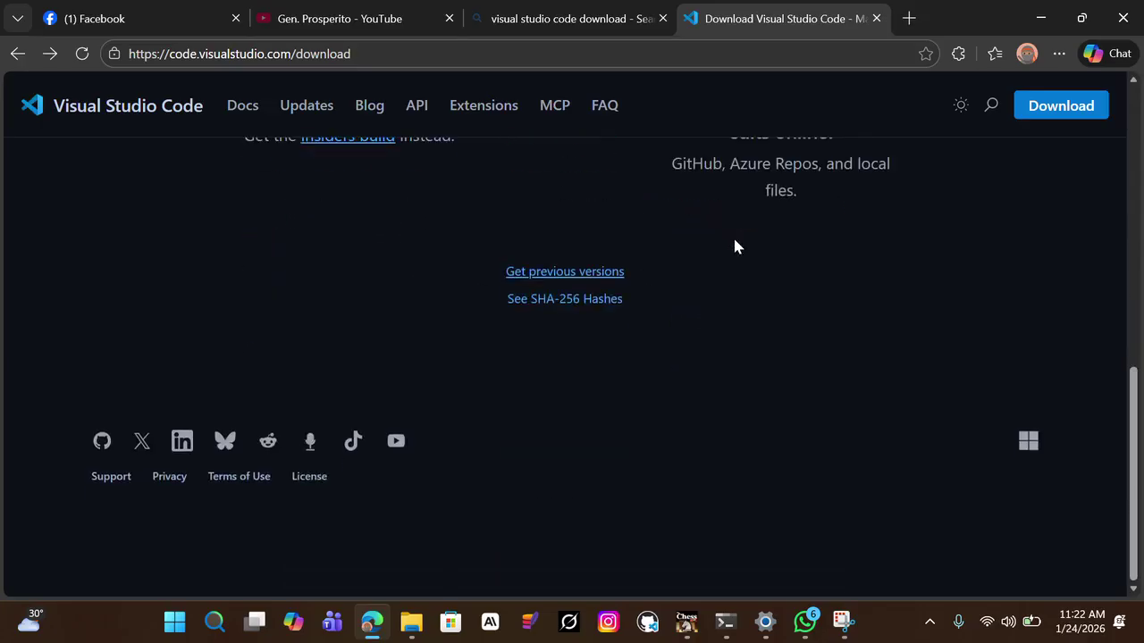
scroll(734, 247, up, 10)
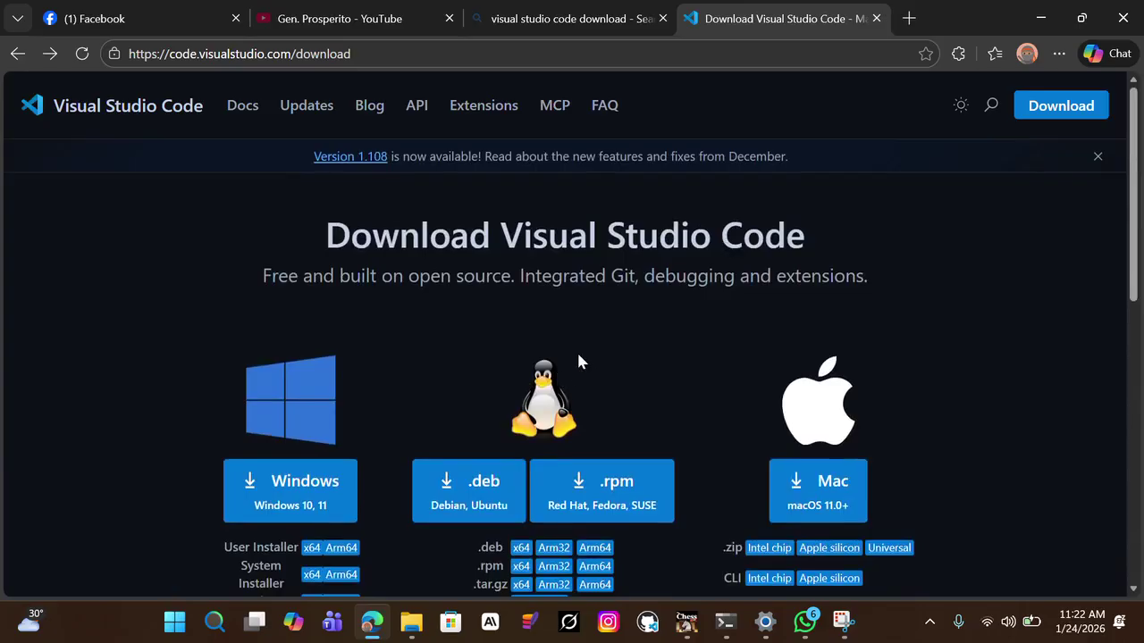
scroll(581, 358, down, 1)
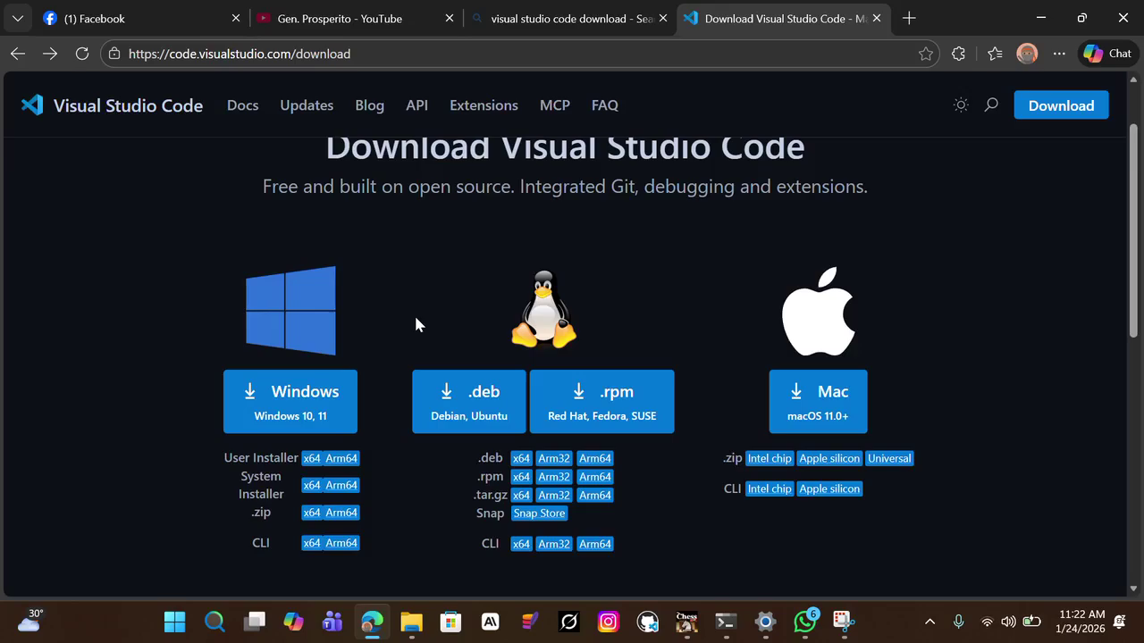
click(311, 404)
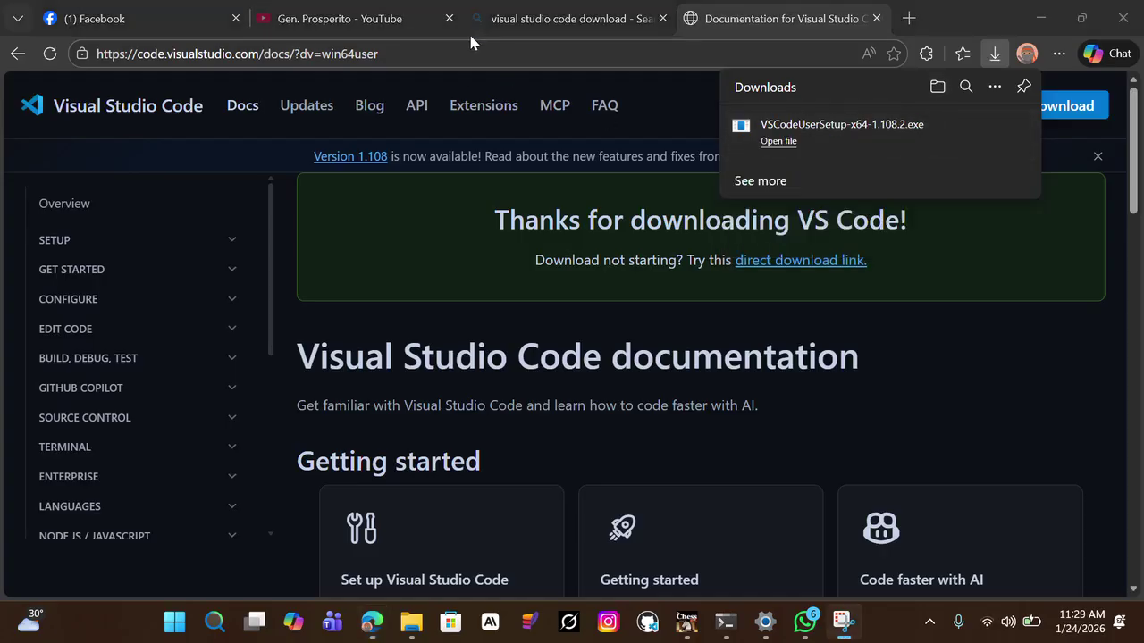
Step: Open the downloaded VSCodeUserSetup-x64-1.108.2.exe, accept the license agreement and continue the setup
click(770, 142)
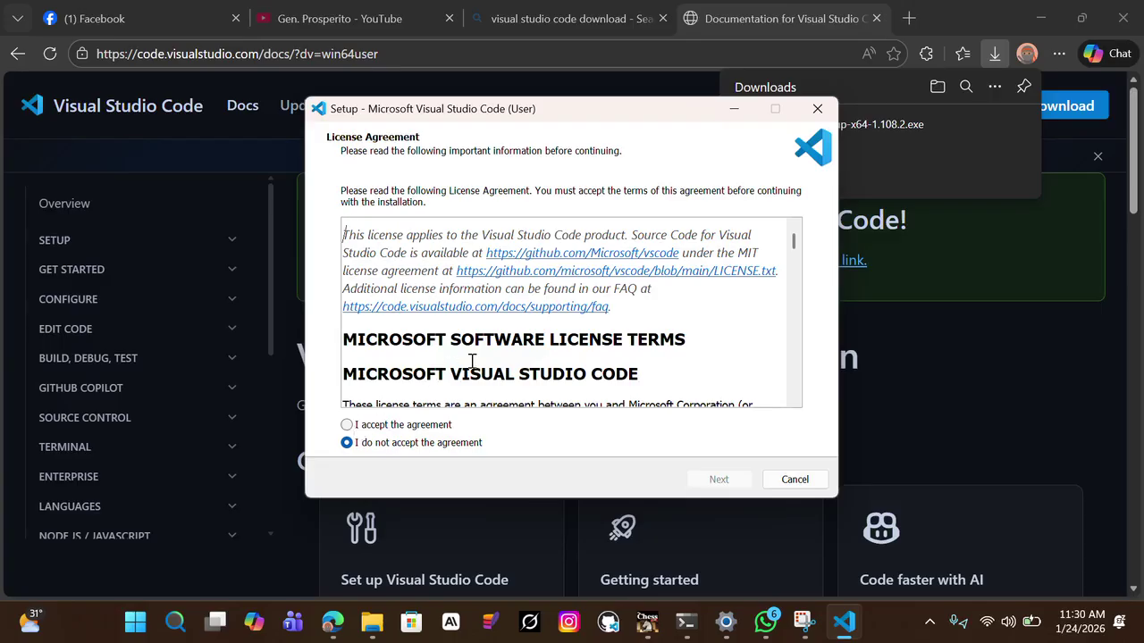
scroll(472, 361, down, 1)
scroll(472, 361, up, 1)
click(347, 426)
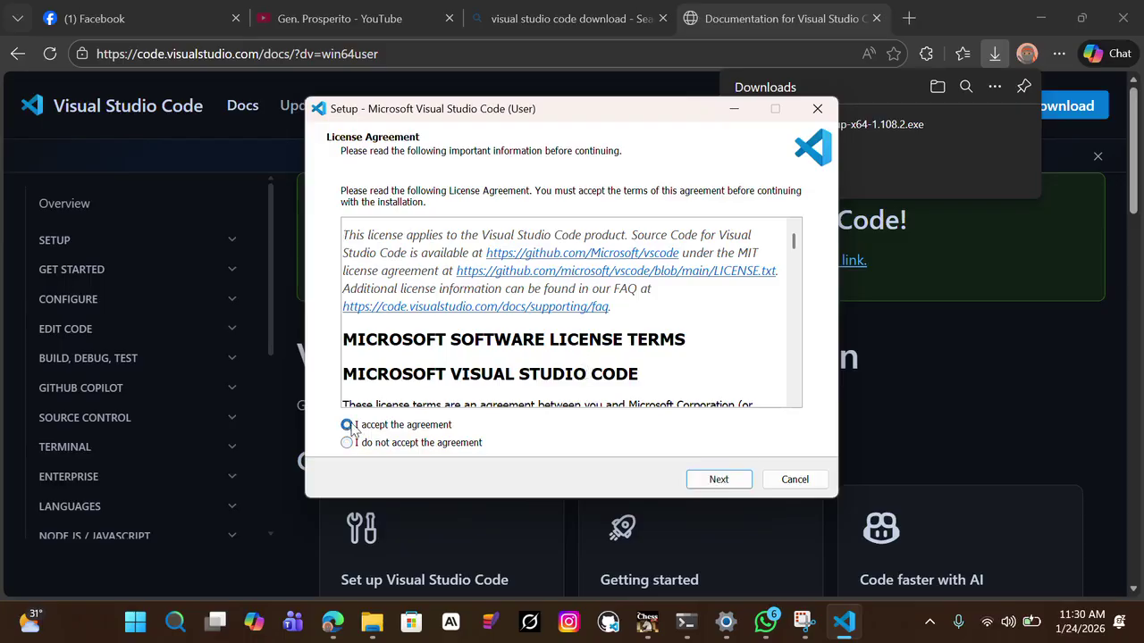
click(714, 483)
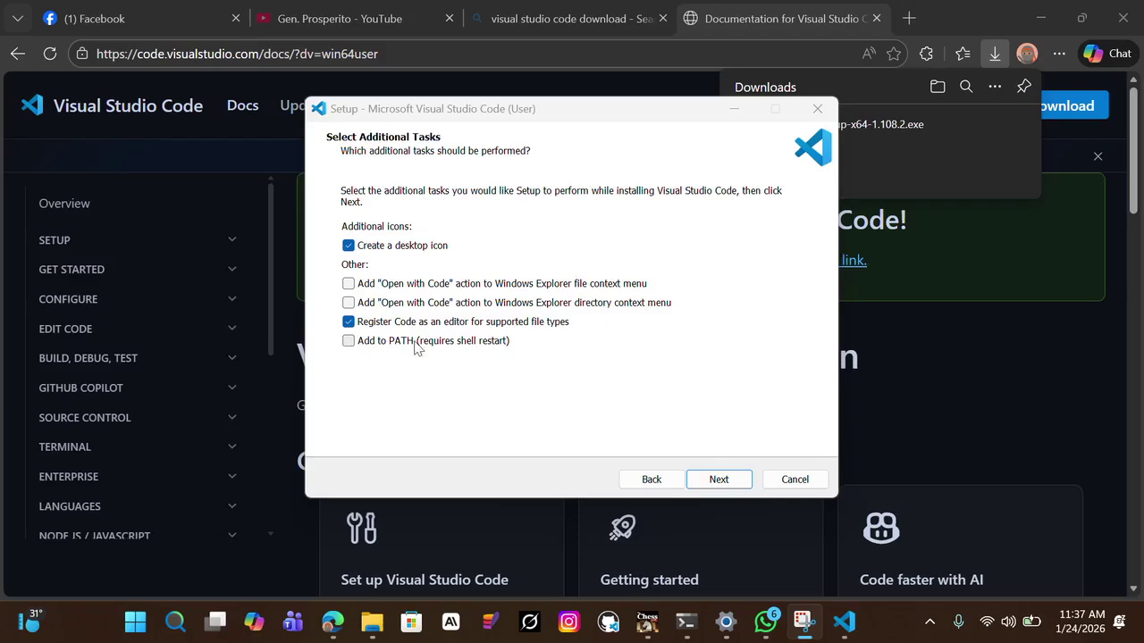
Step: Leave Add to PATH disabled in the additional tasks and install Visual Studio Code
click(349, 342)
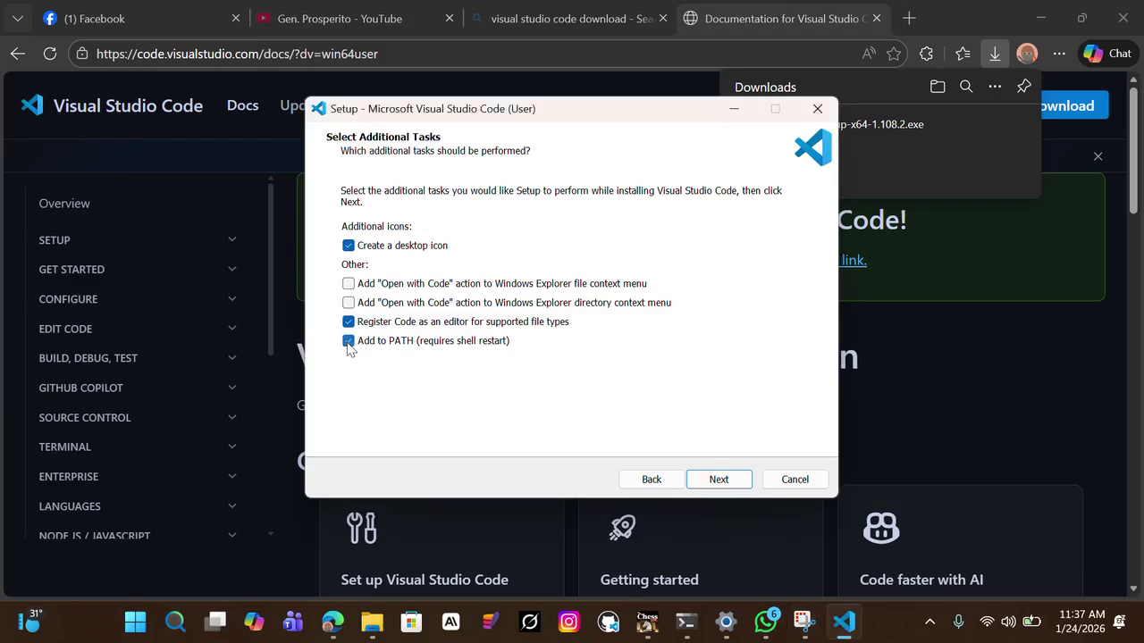
click(349, 343)
click(718, 480)
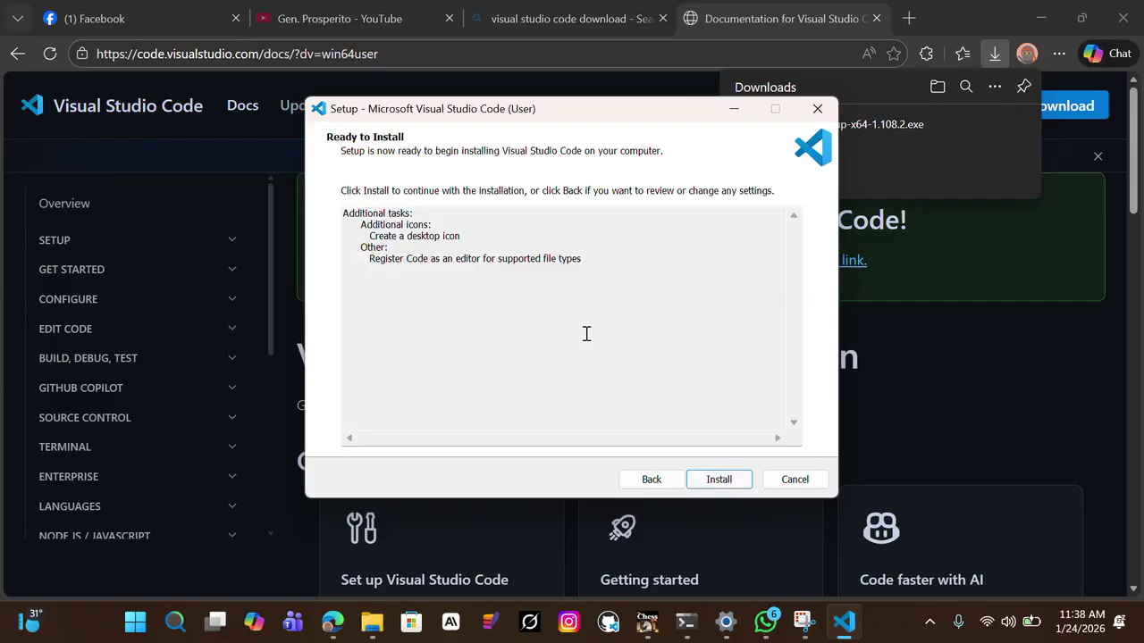
click(712, 483)
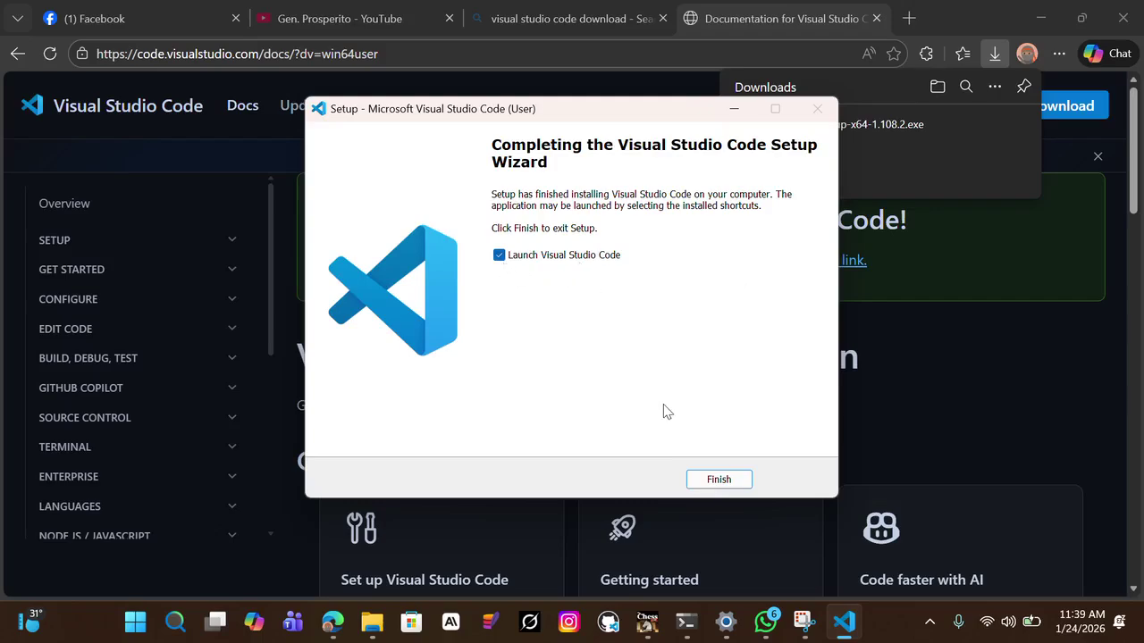
Step: Finish the setup wizard with Launch Visual Studio Code enabled
click(500, 256)
click(500, 256)
click(500, 256)
click(500, 256)
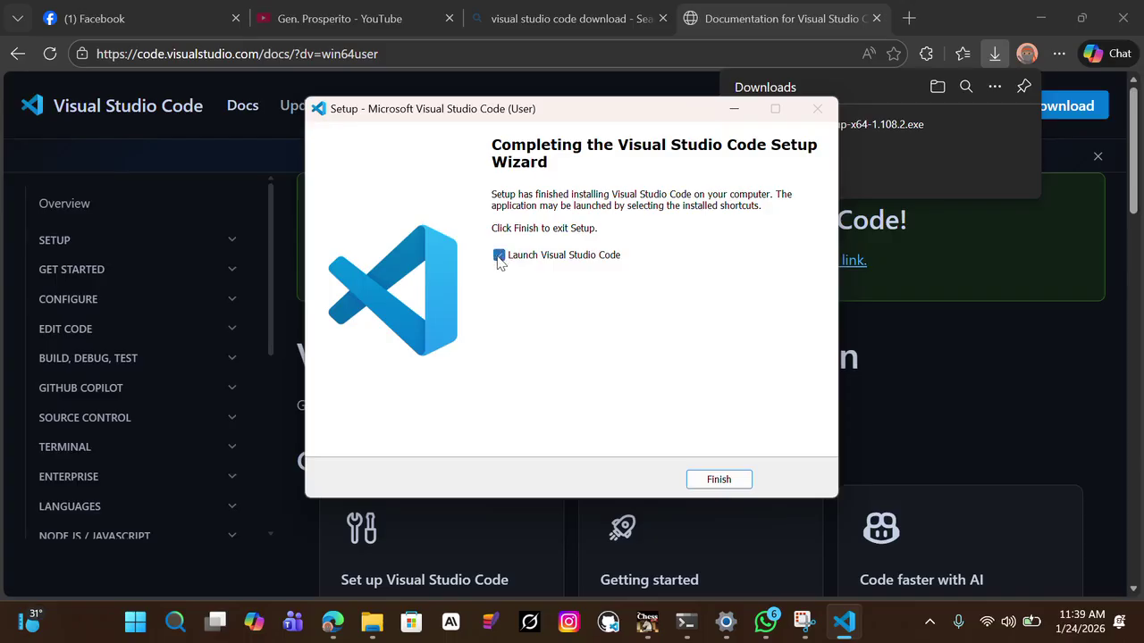
click(719, 481)
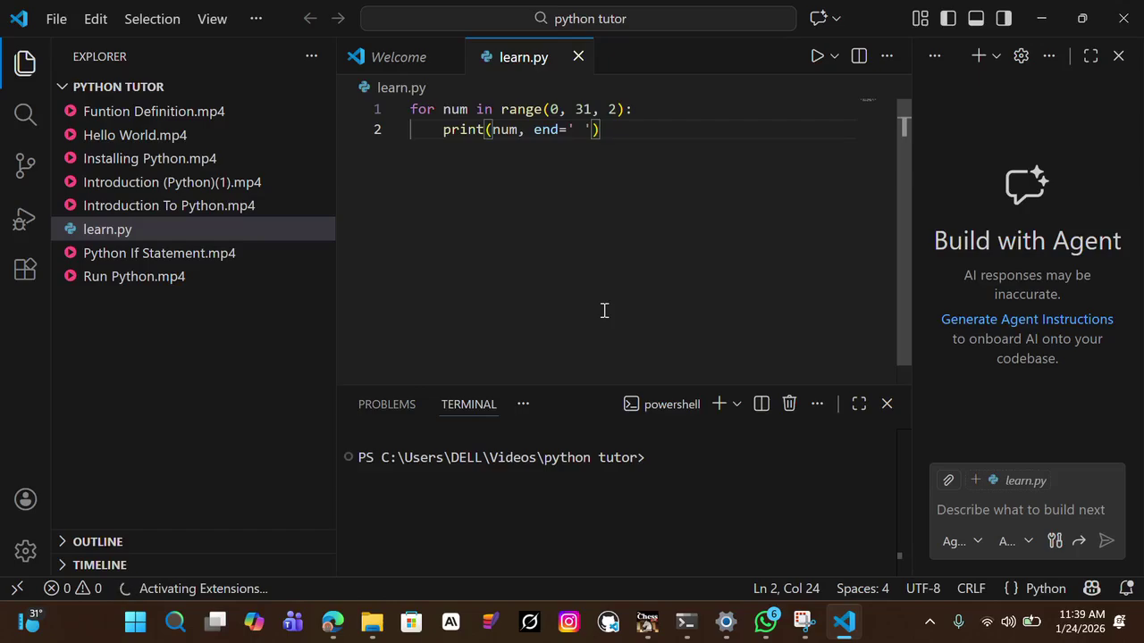
Step: Collapse the python tutor folder and review the installed extensions down to the Python ones
click(63, 90)
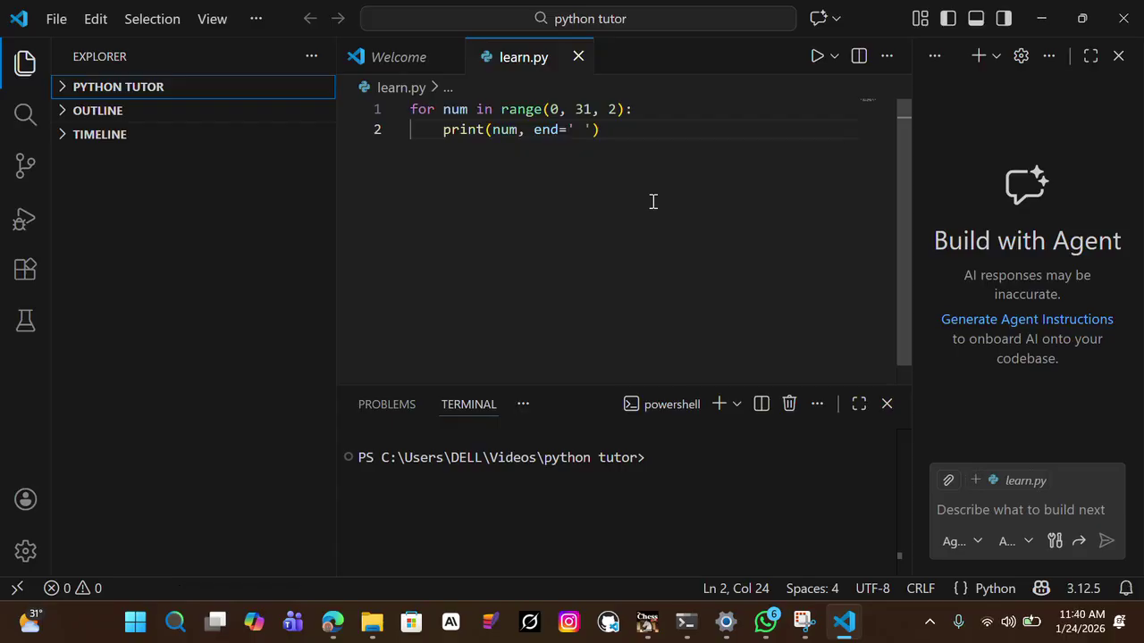
click(27, 279)
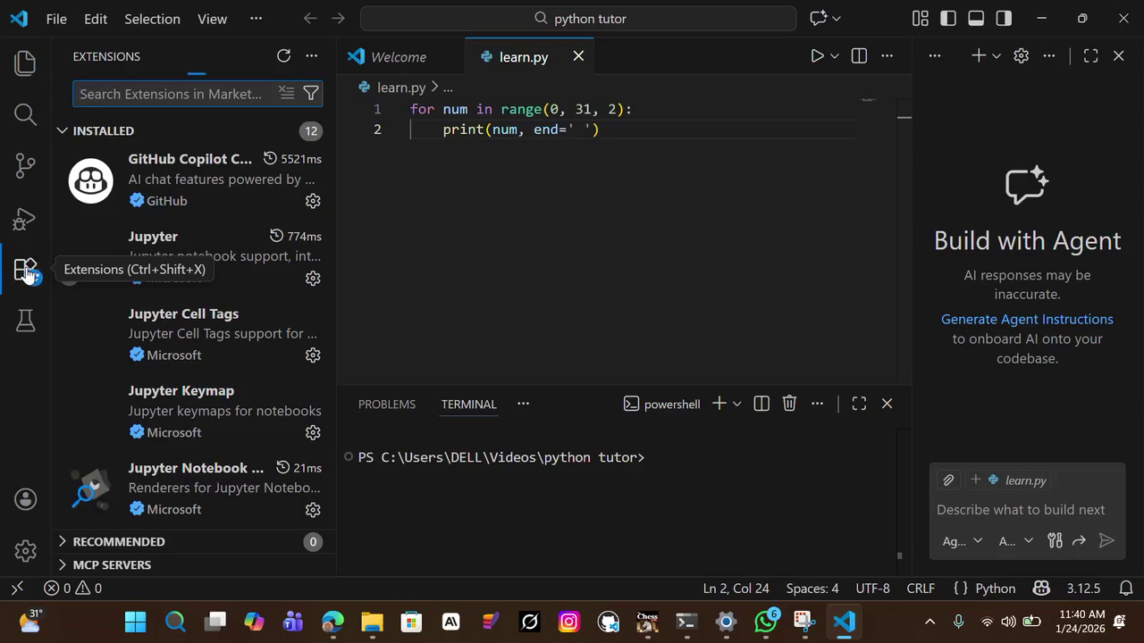
mouse_move(187, 179)
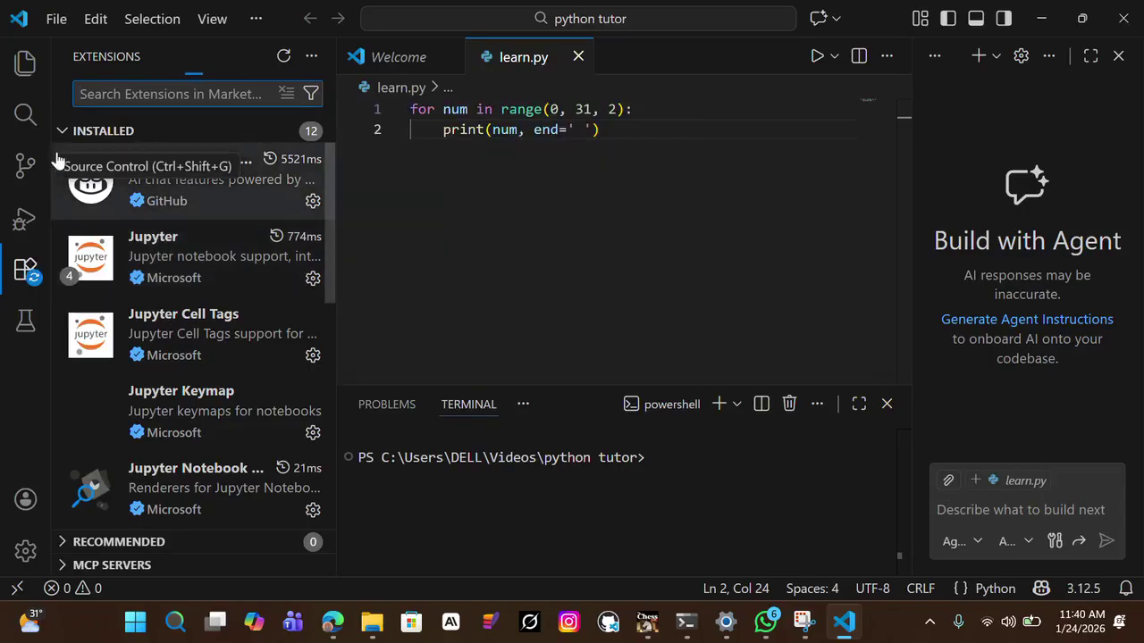
mouse_move(171, 258)
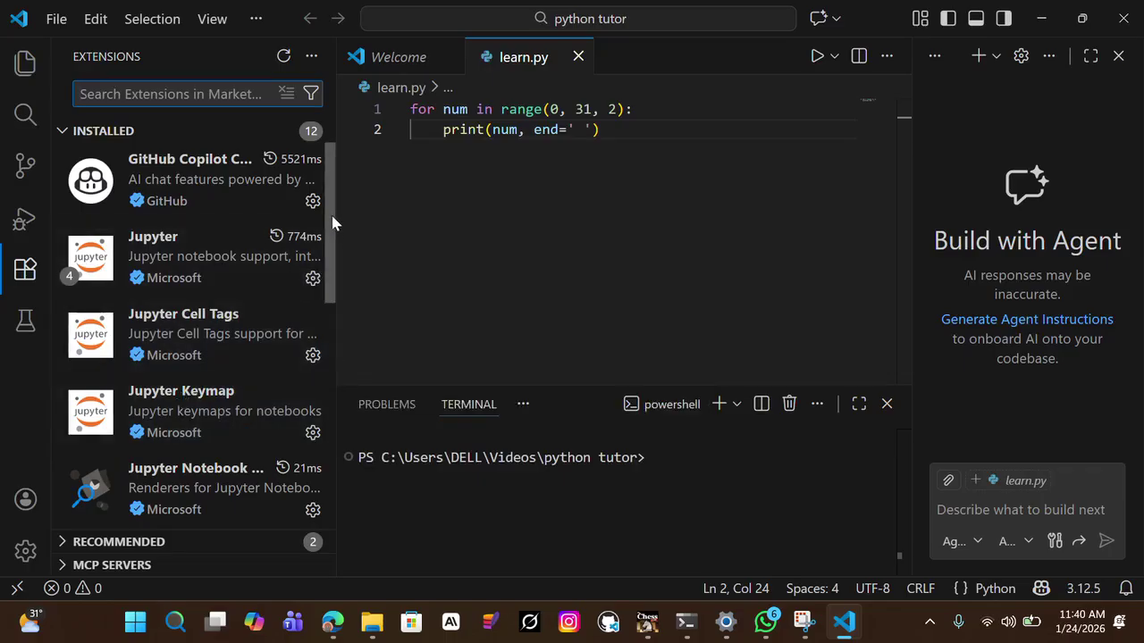
drag(333, 224, 334, 393)
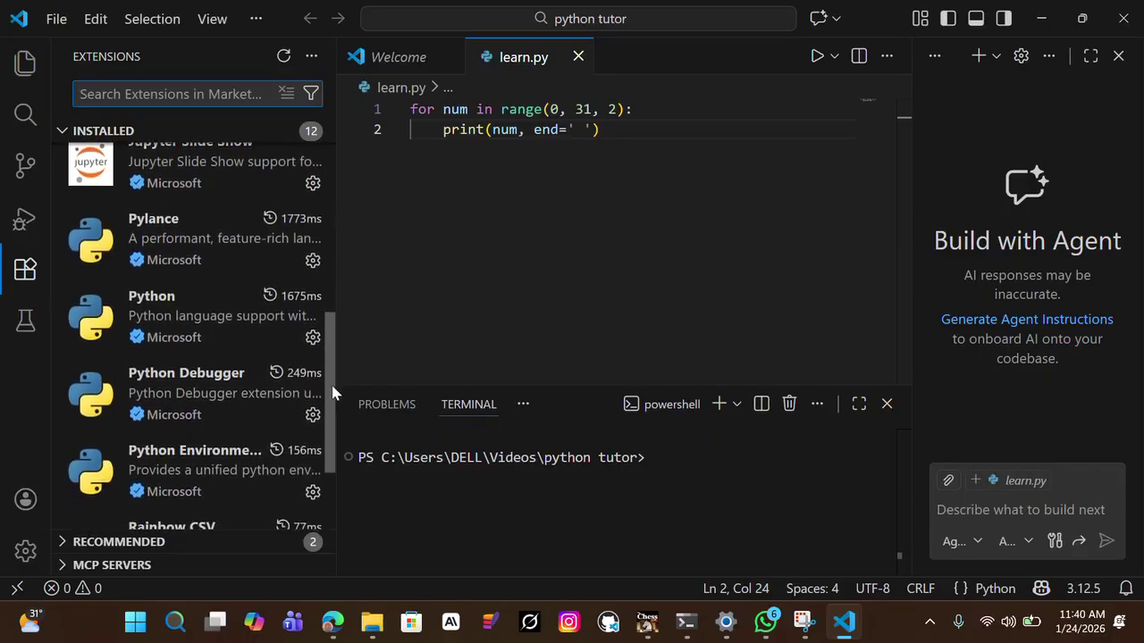
mouse_move(152, 319)
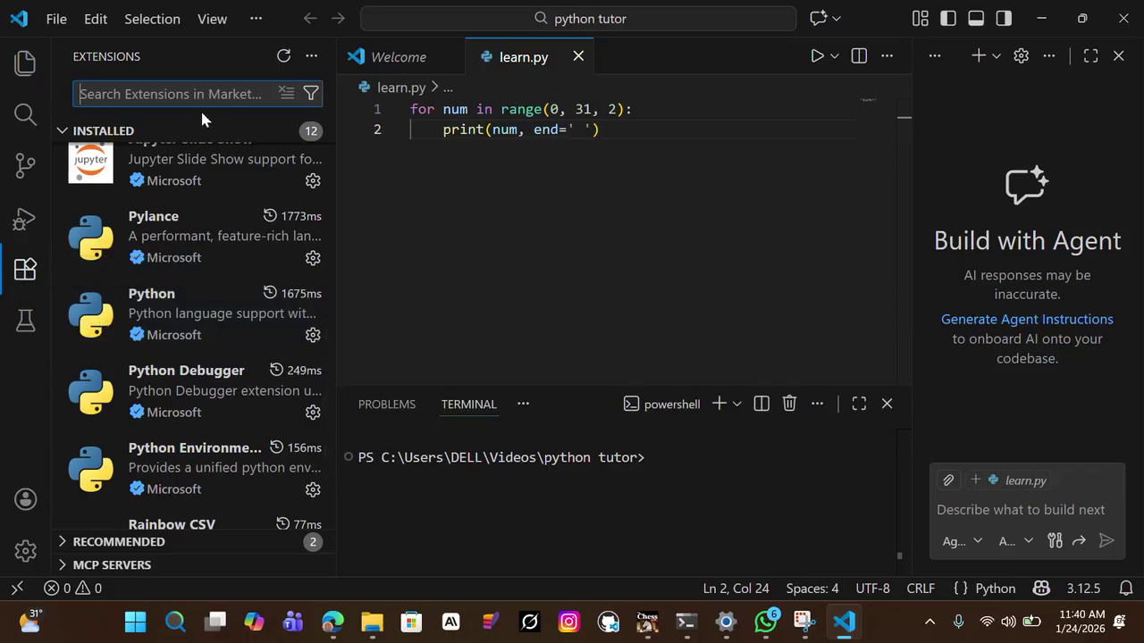
Step: Search the extension marketplace for python and examine the Python Debugger, Python, Pylance and Python Environments entries
text(py)
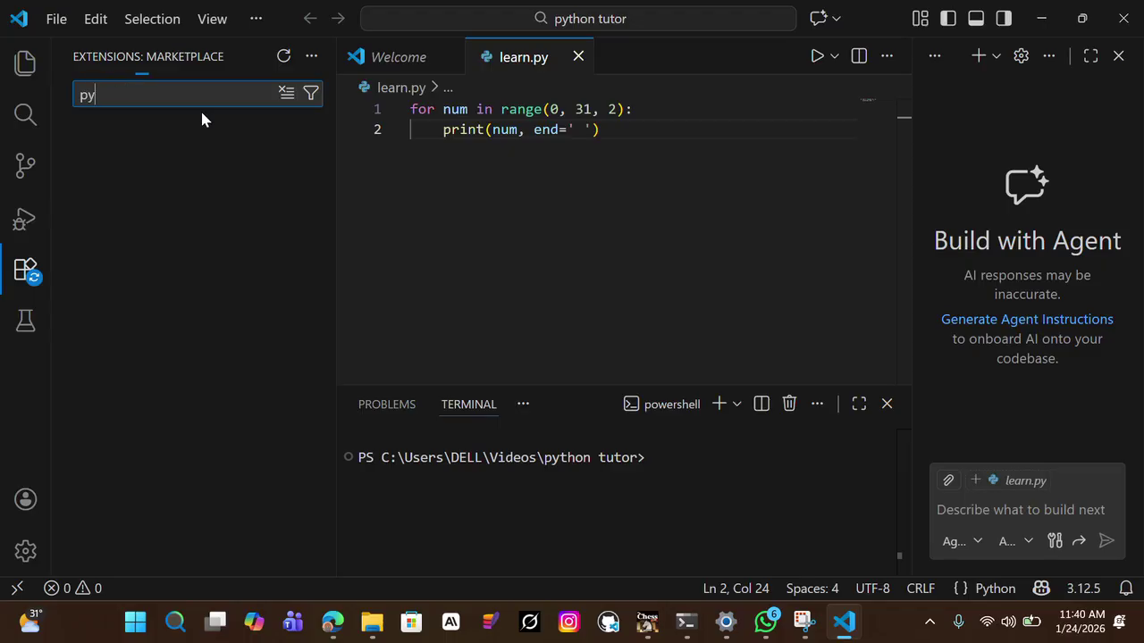
text(thon)
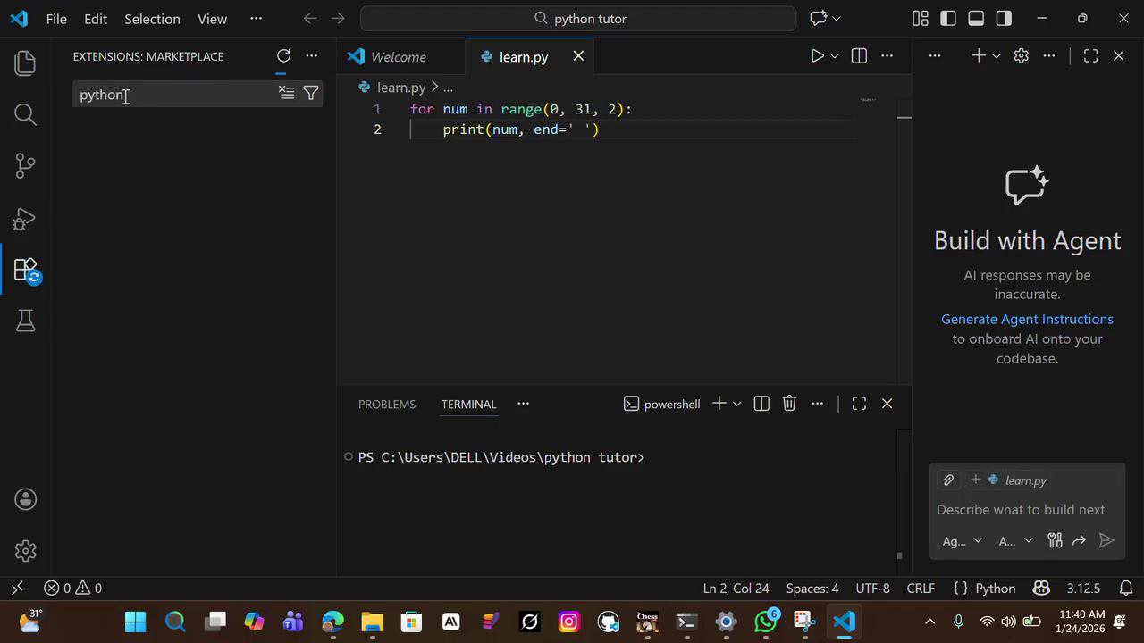
drag(127, 95, 79, 99)
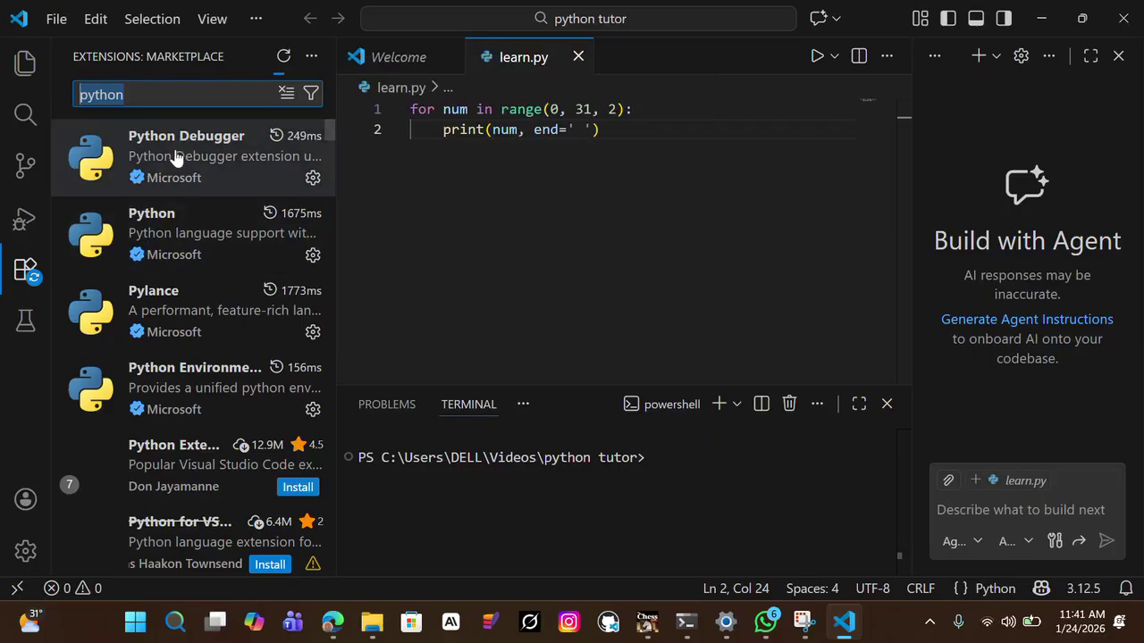
mouse_move(177, 161)
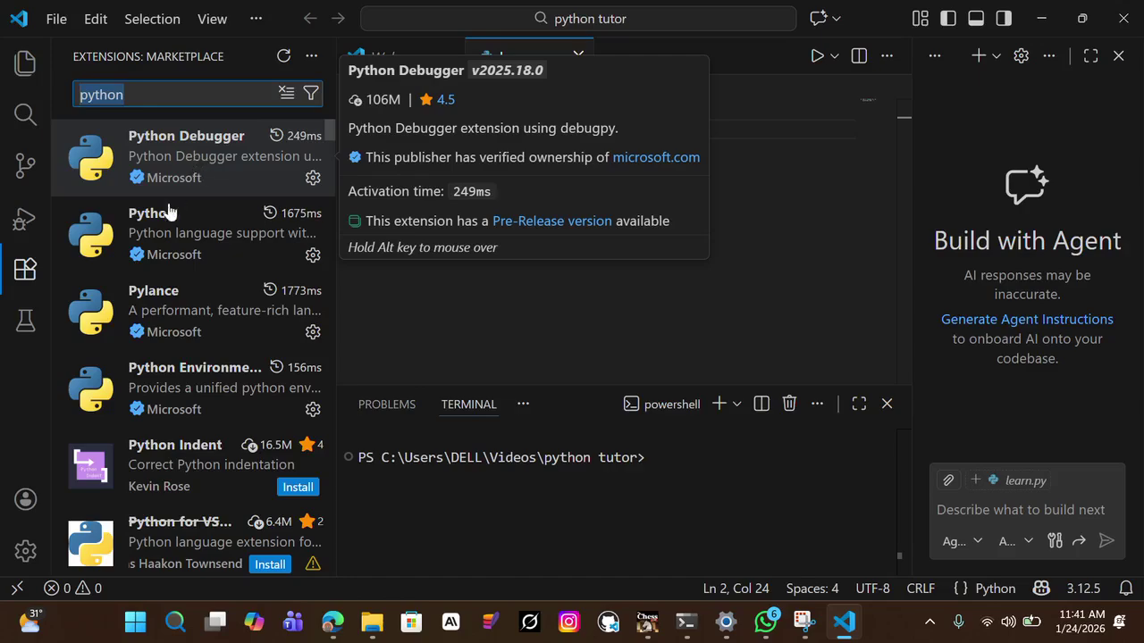
mouse_move(176, 324)
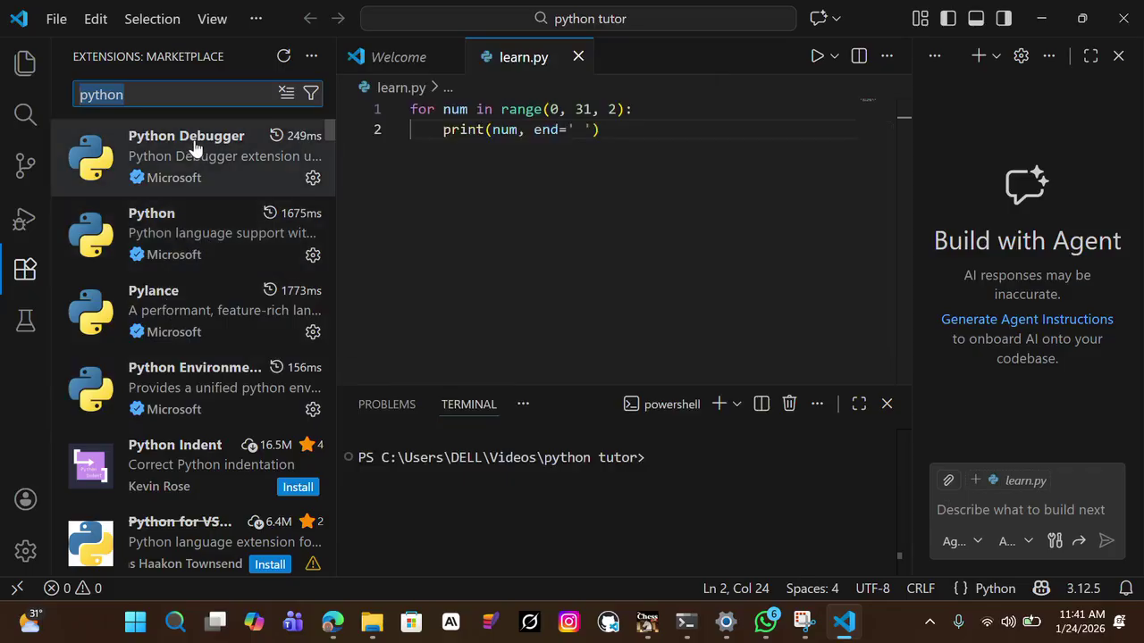
mouse_move(204, 390)
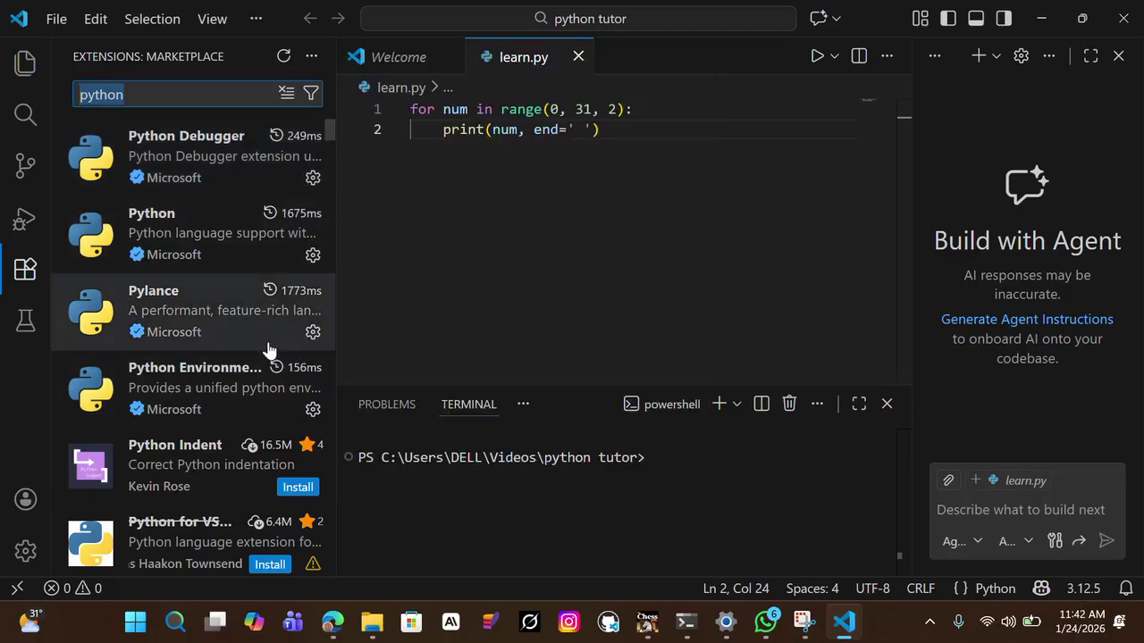
mouse_move(268, 352)
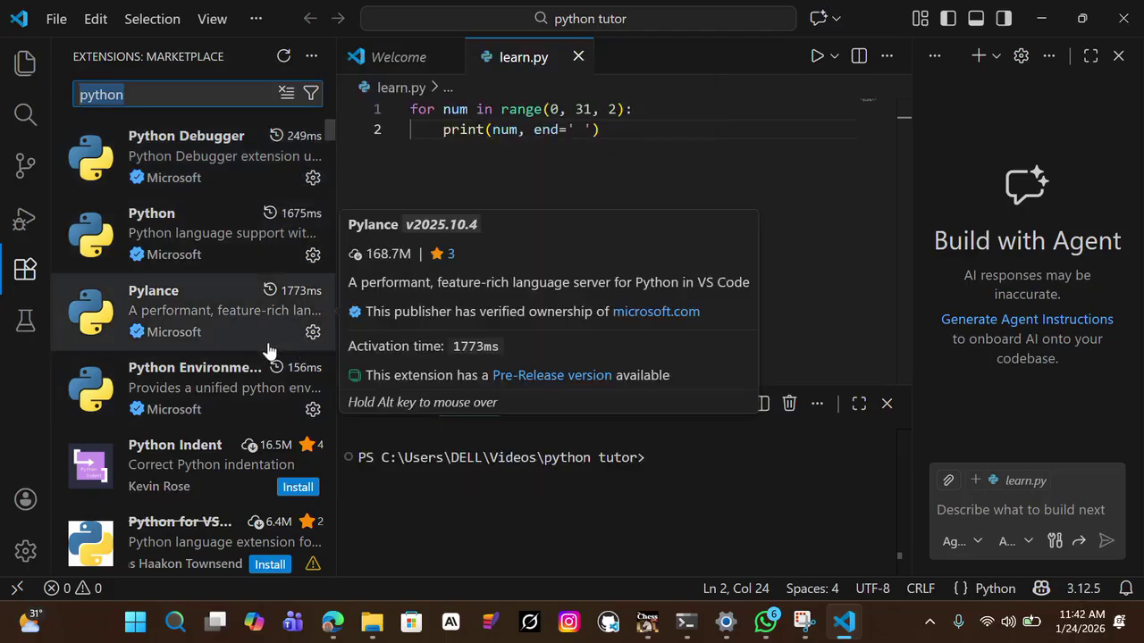
mouse_move(309, 475)
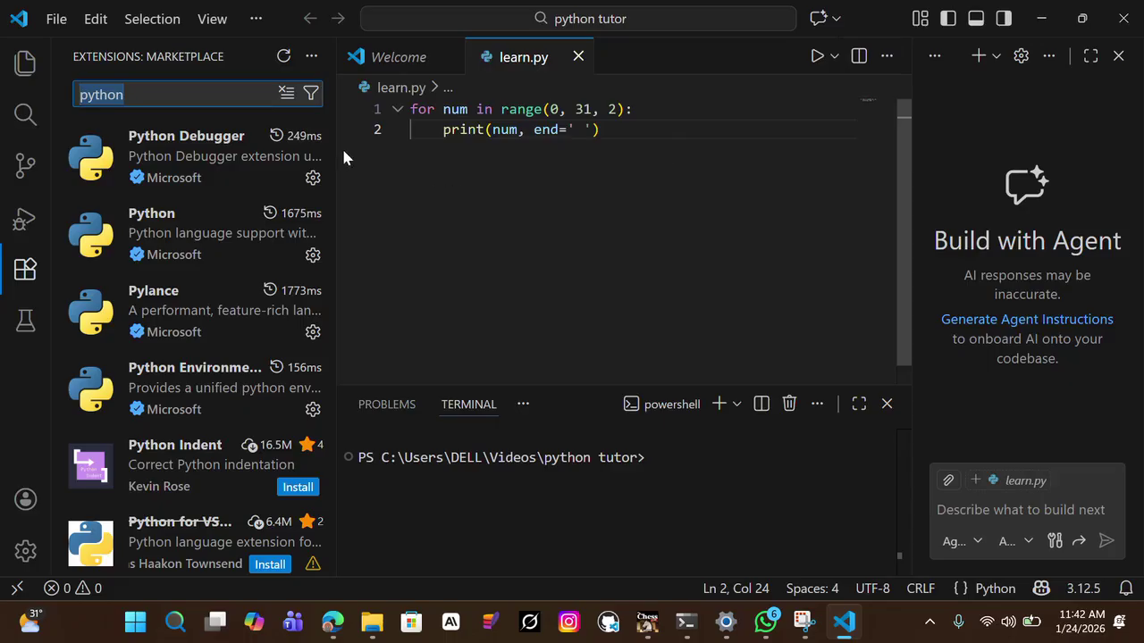
Step: Close learn.py and create a new file named new.py in the python tutor folder from the Welcome page
click(390, 63)
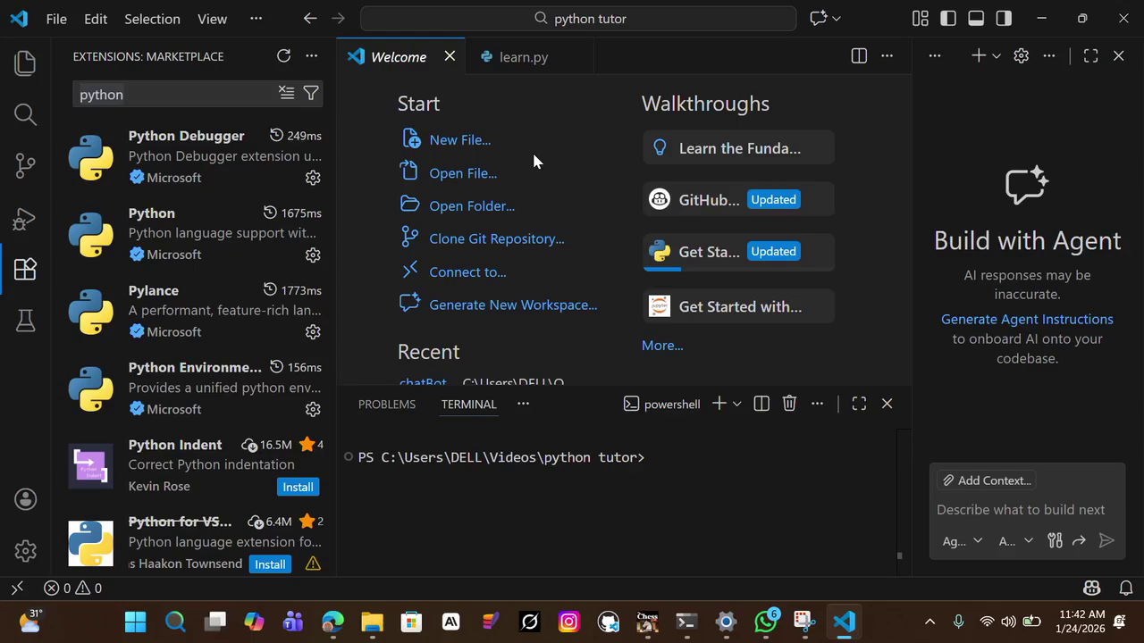
click(579, 59)
click(456, 141)
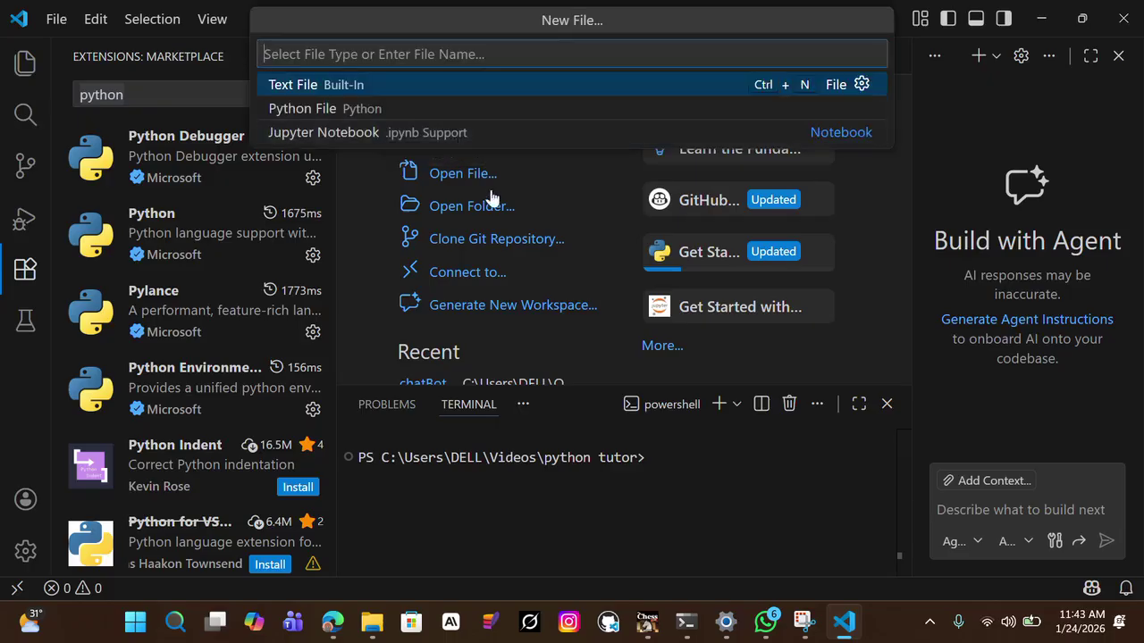
click(624, 154)
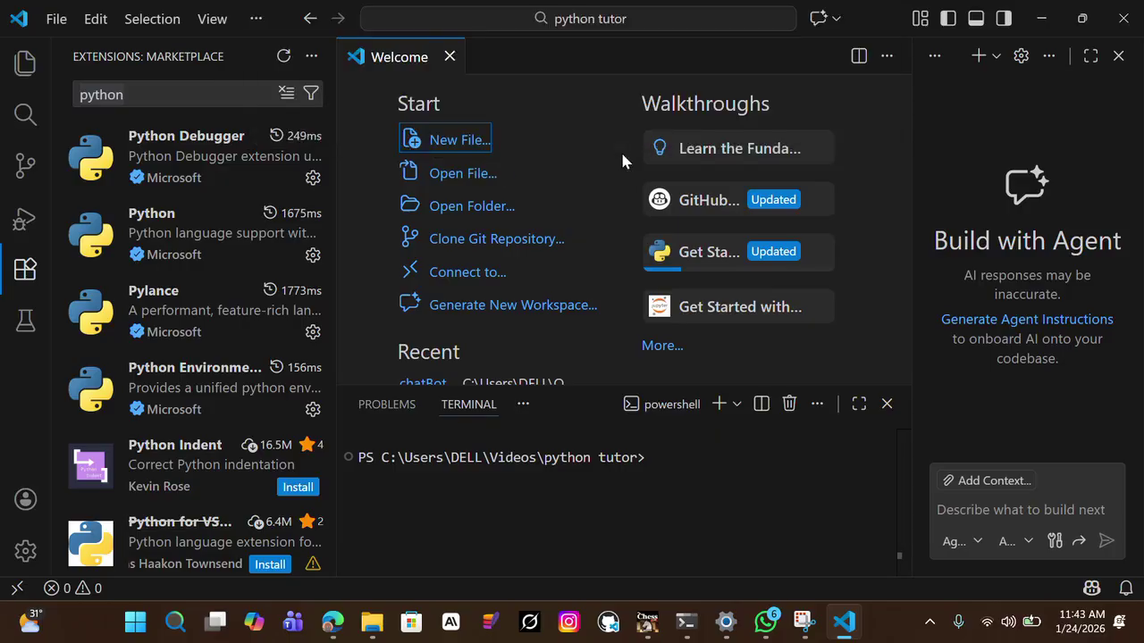
click(472, 143)
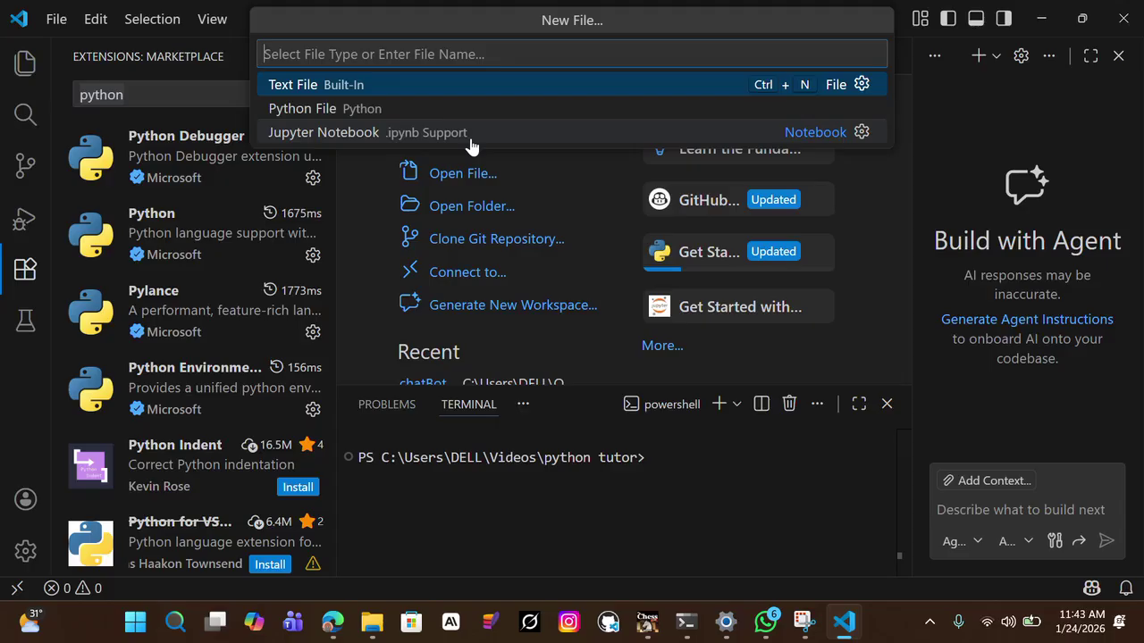
text(new)
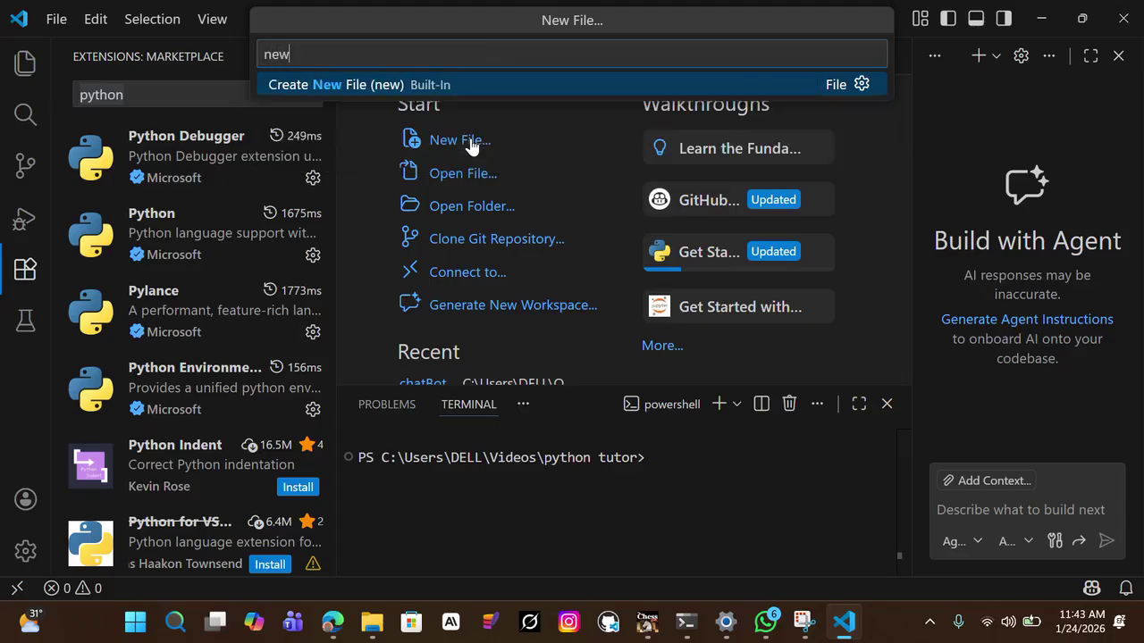
text(.py)
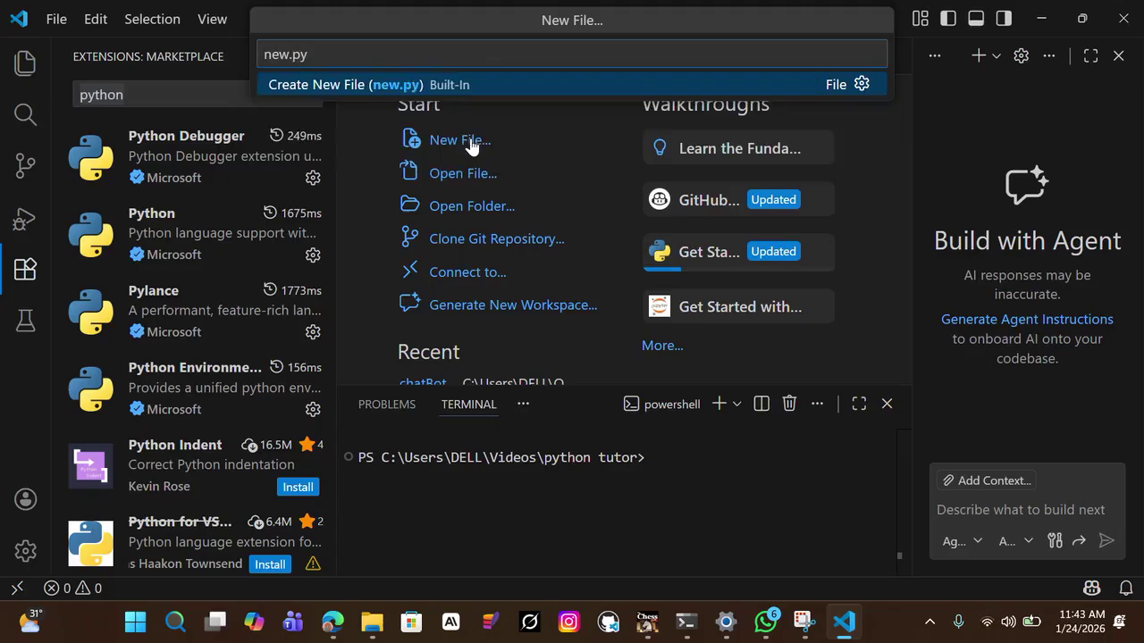
click(472, 143)
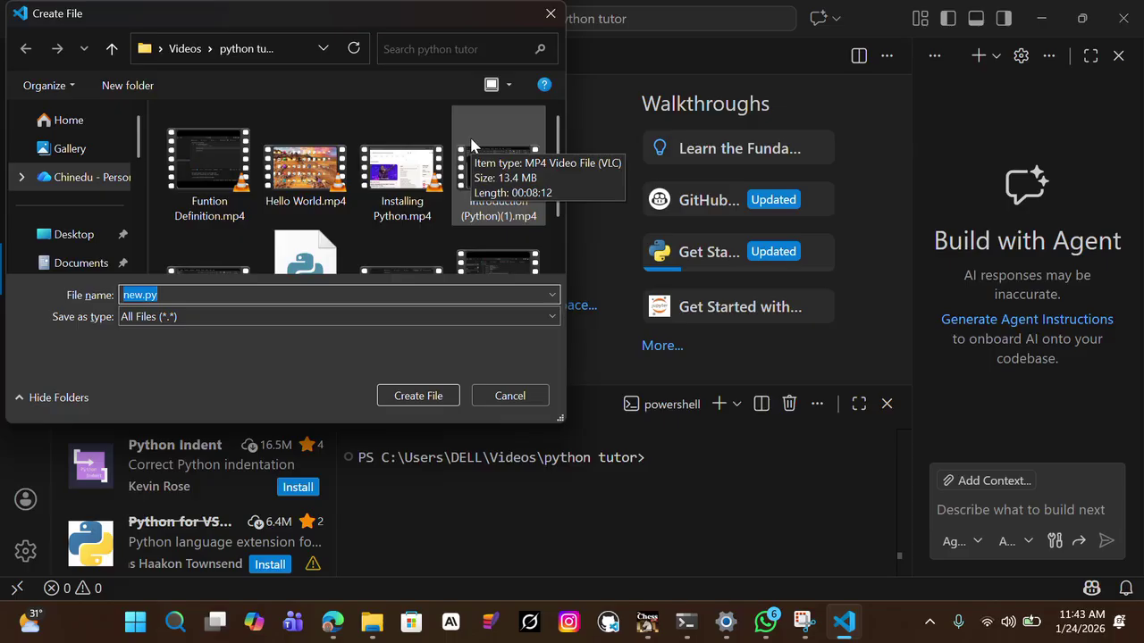
key(Return)
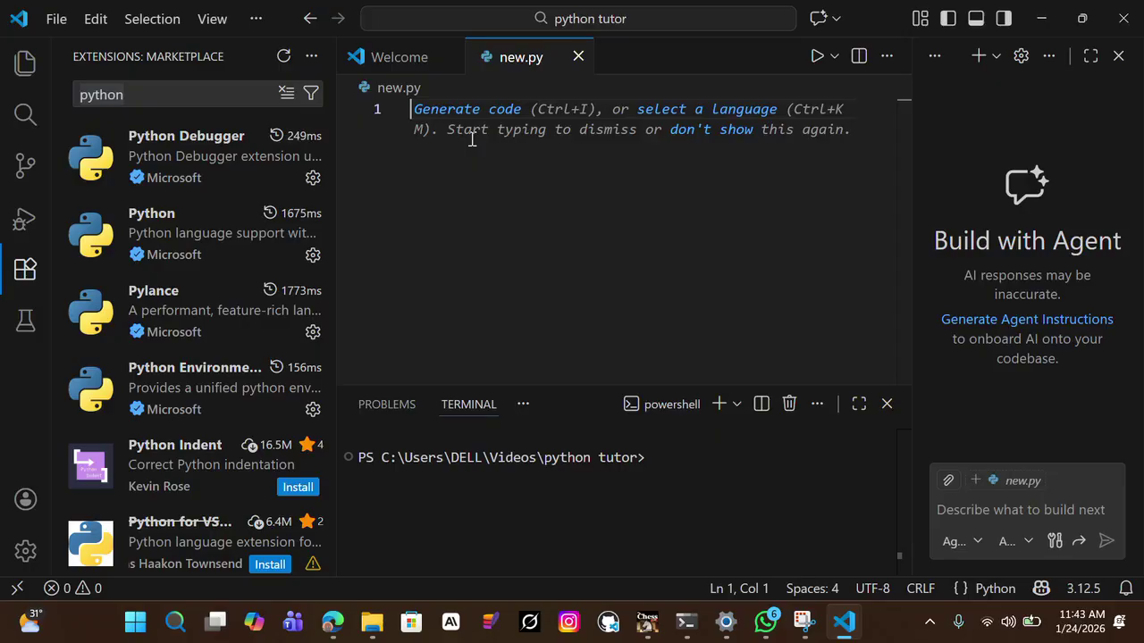
Step: Write print("Hello, World!") on the first line of new.py, accepting the inline suggestion for the text in the parentheses
text(prin)
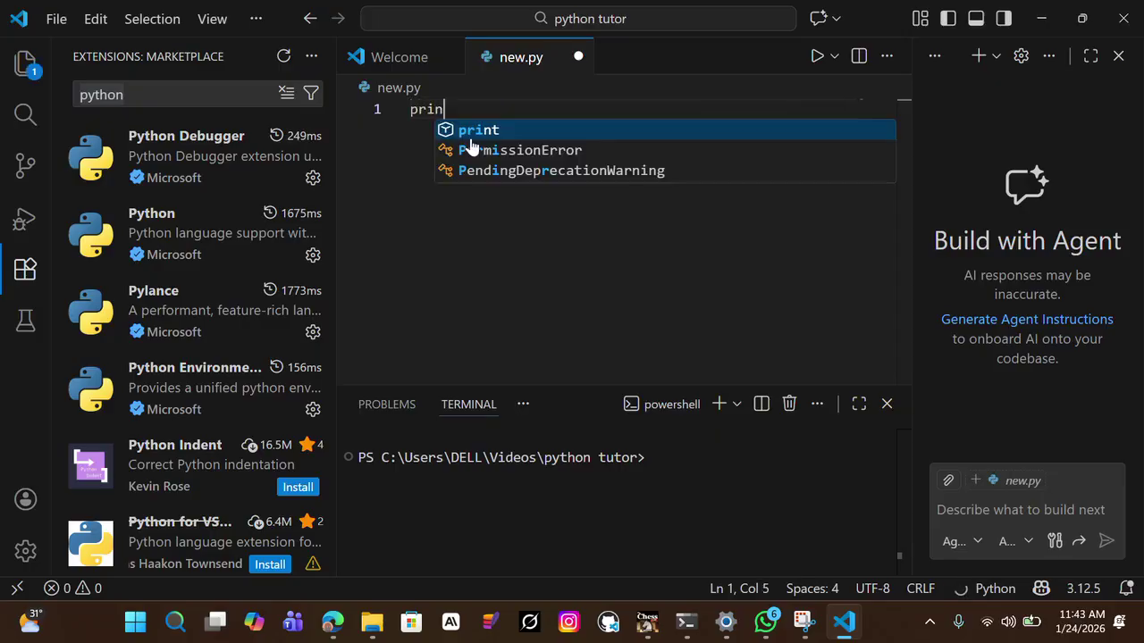
text(t()
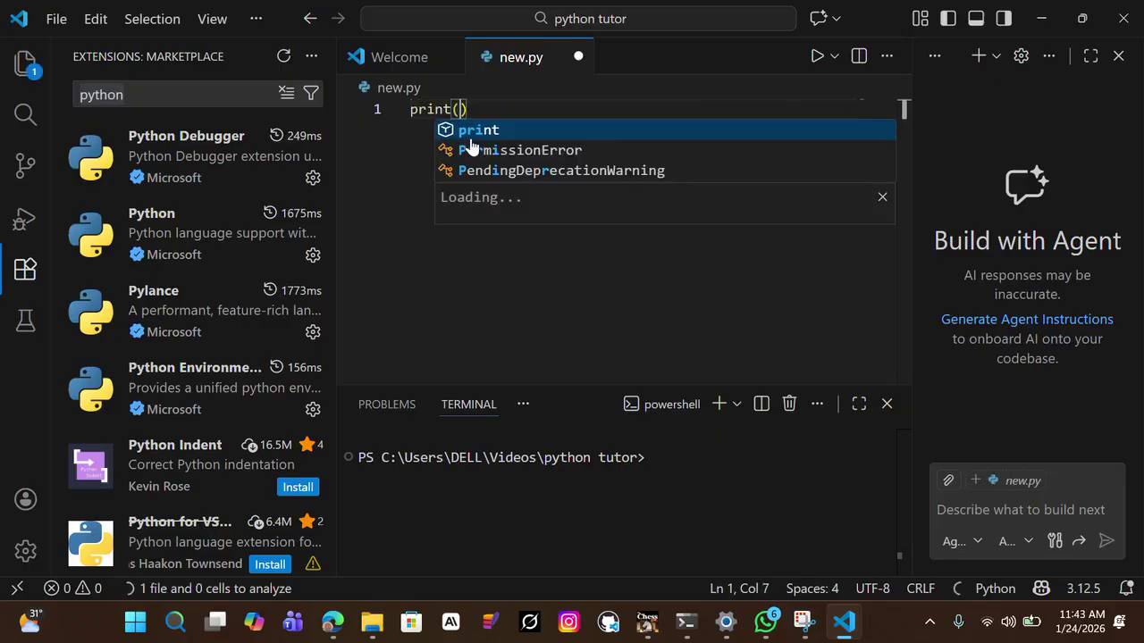
text(")
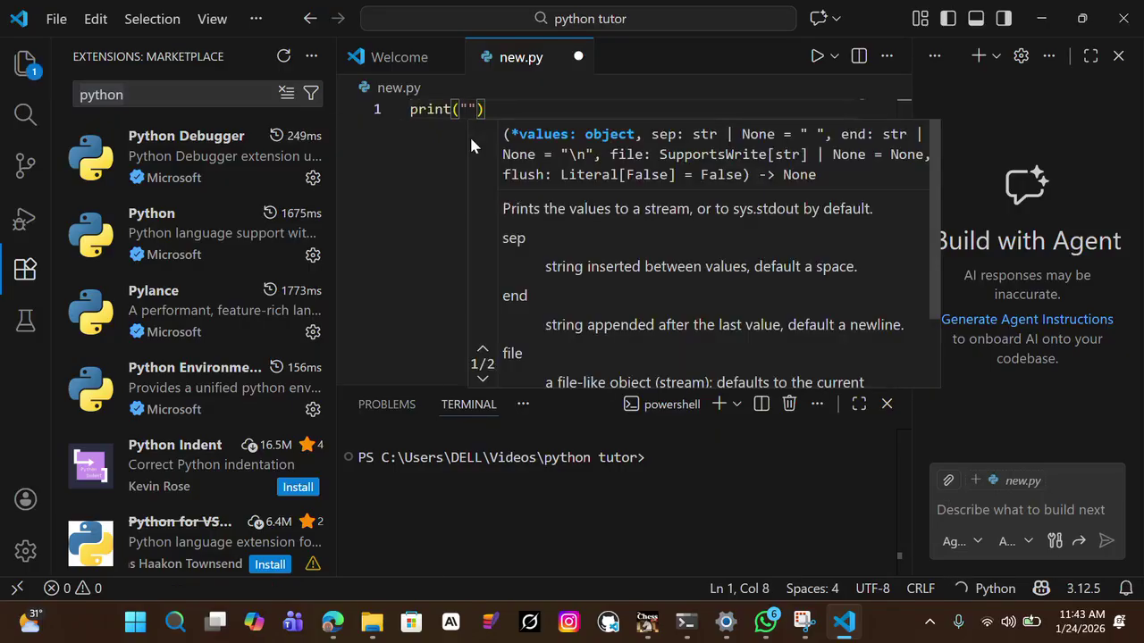
text(Hello)
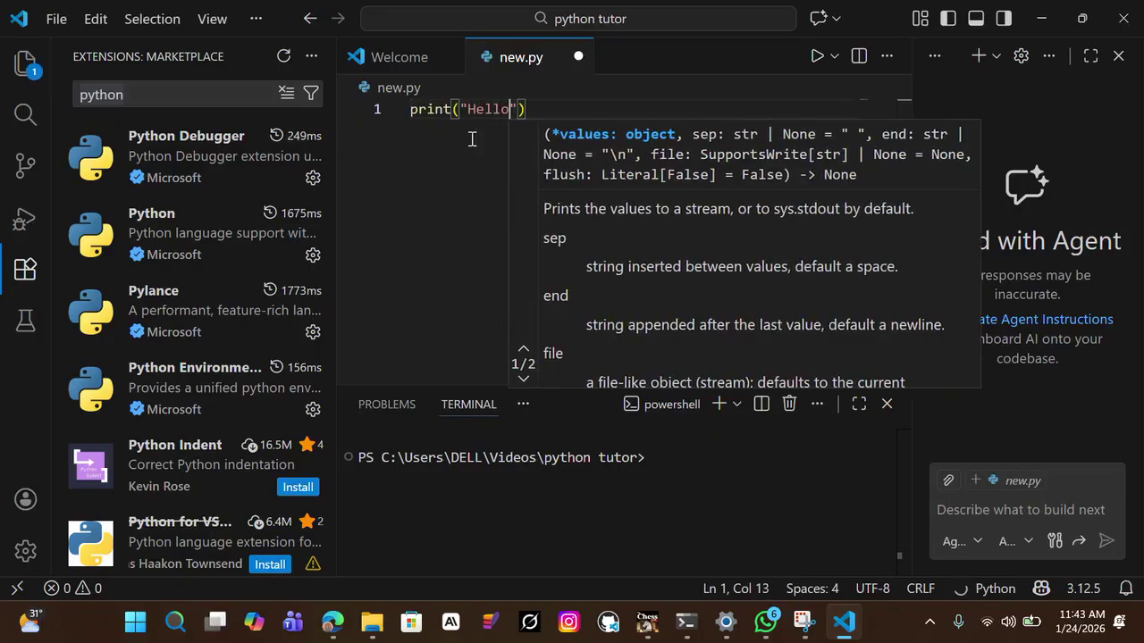
key(BackSpace)
key(BackSpace)
key(BackSpace)
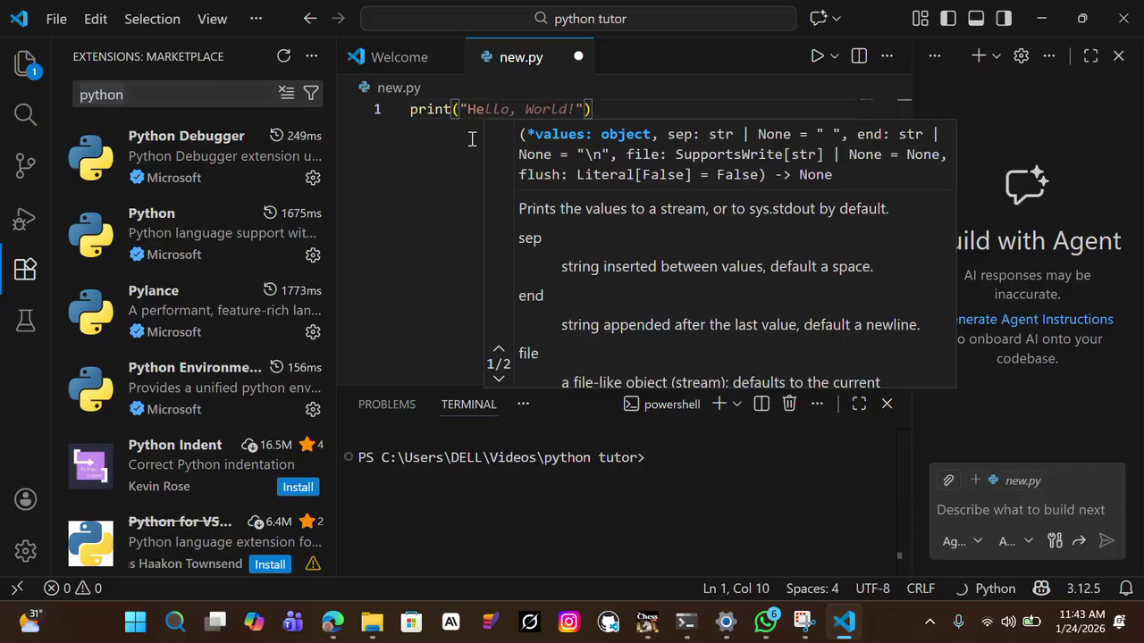
text(llo)
key(Left)
key(Left)
key(Left)
key(Left)
key(Left)
key(Left)
key(Left)
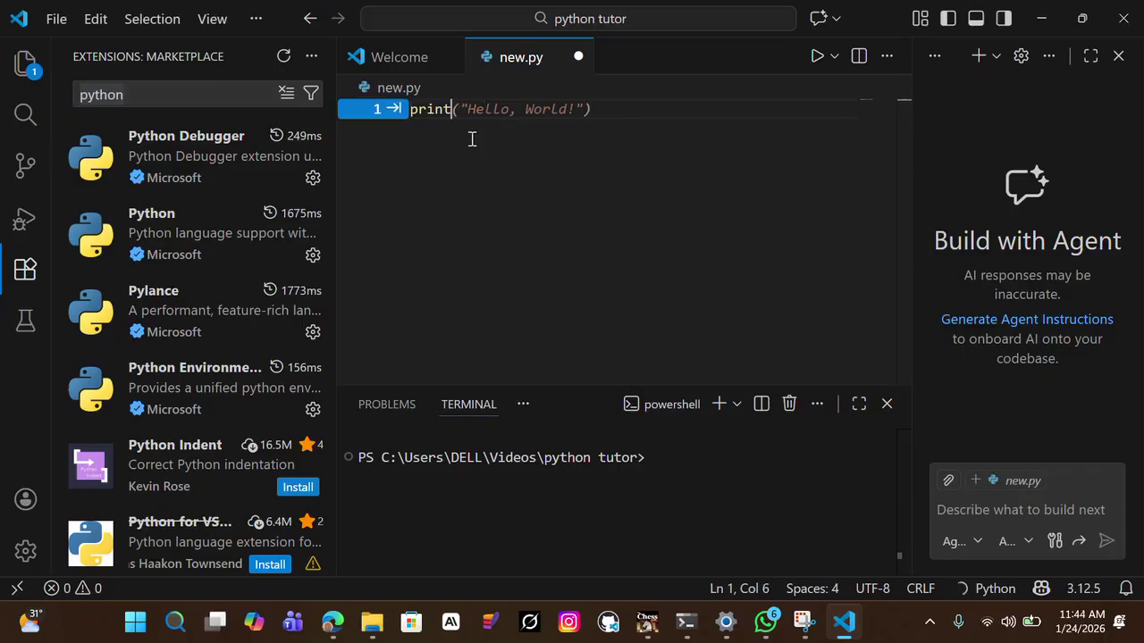
key(Right)
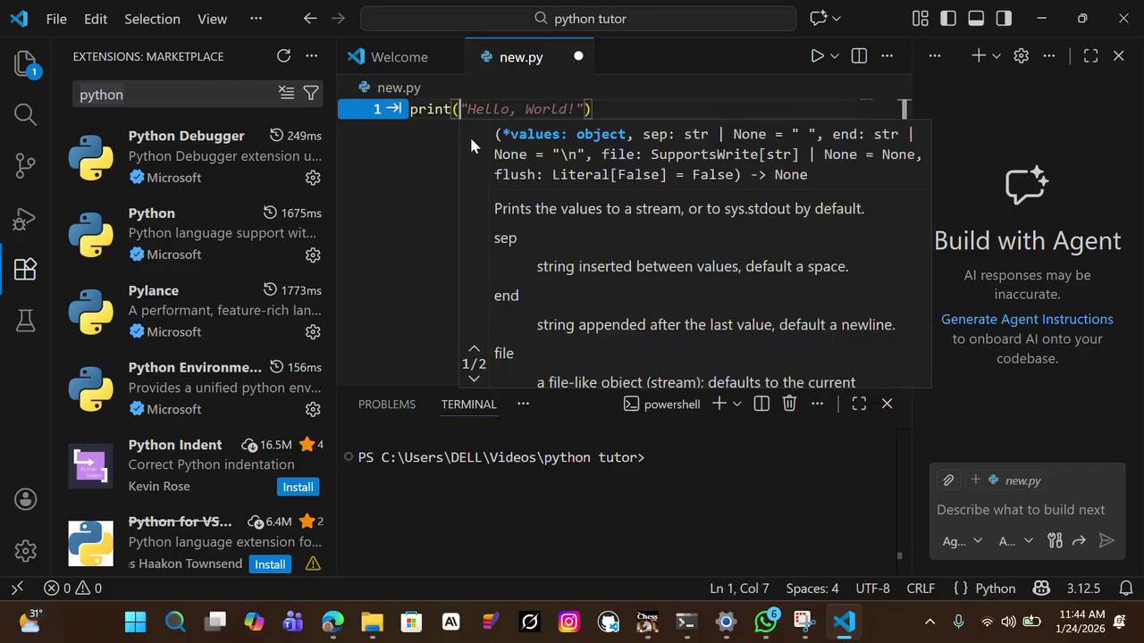
key(Tab)
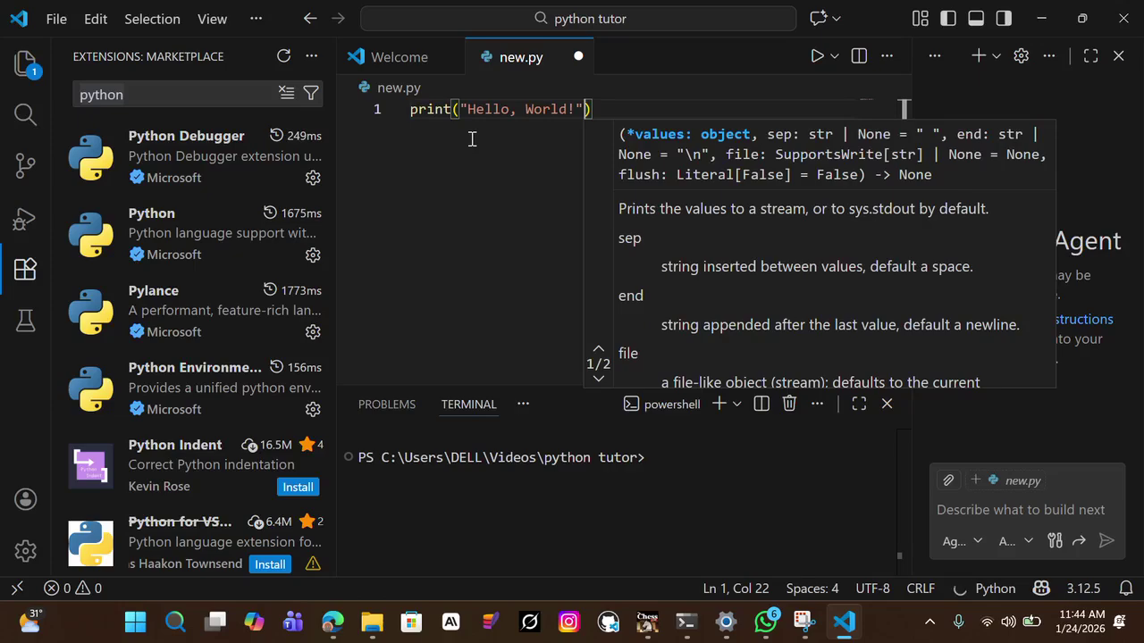
key(Escape)
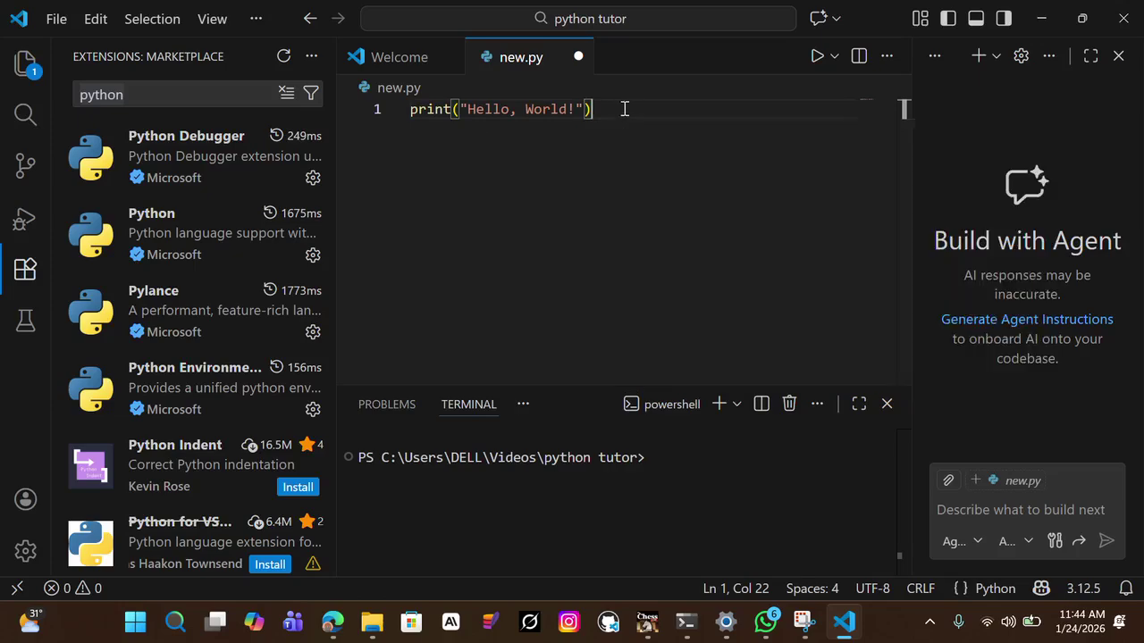
key(Right)
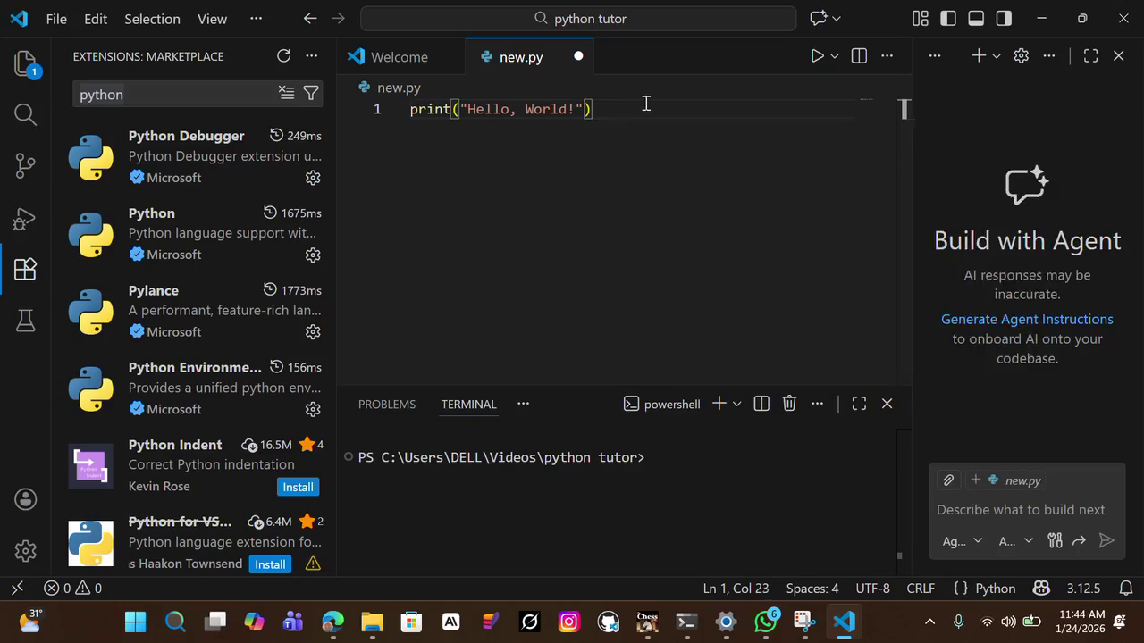
Step: Run new.py as a Python file and examine its output line in the terminal
click(815, 59)
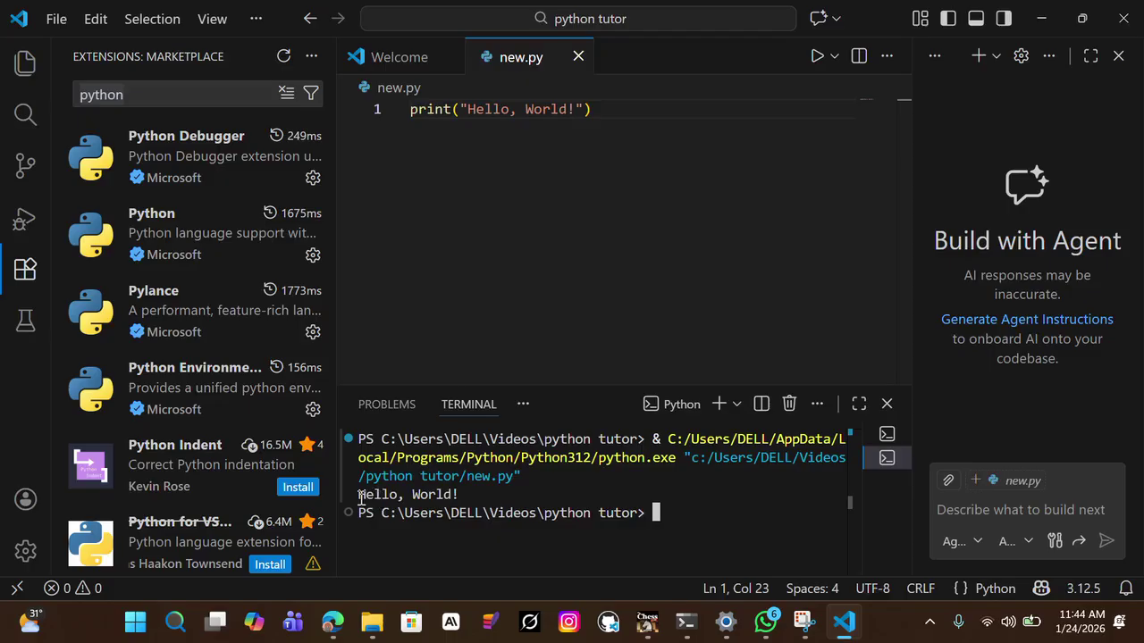
drag(360, 496, 461, 496)
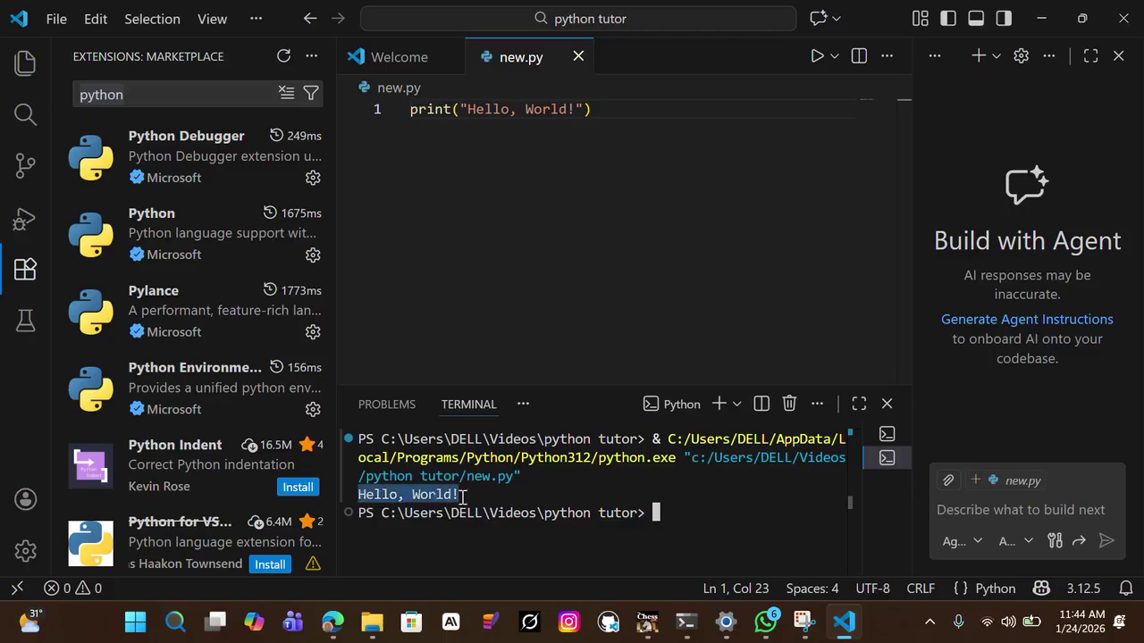
click(494, 495)
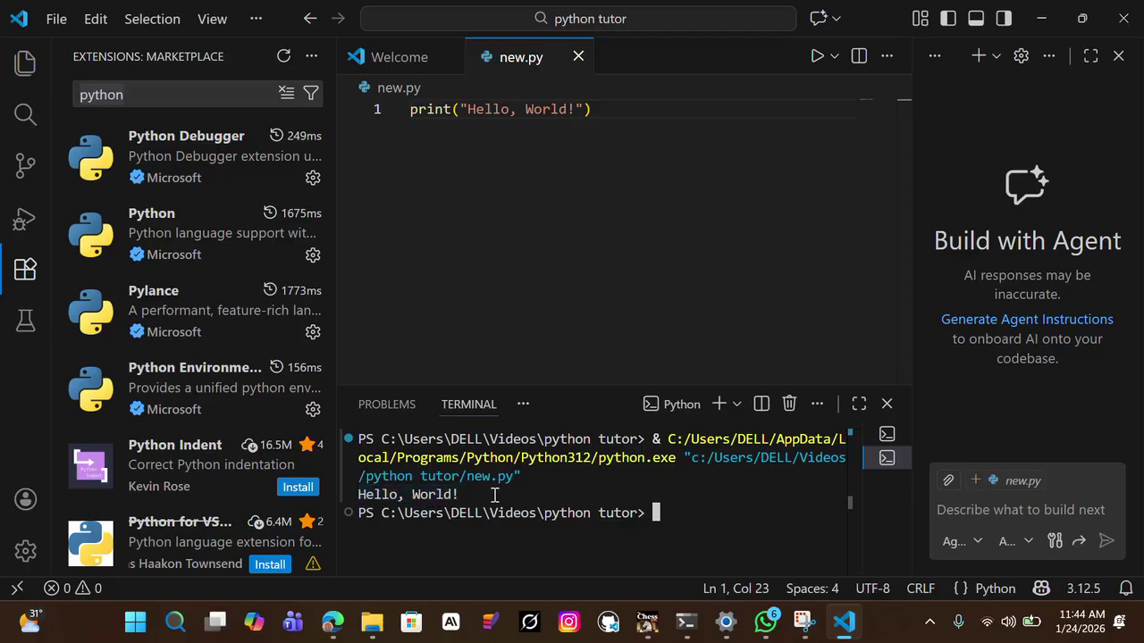